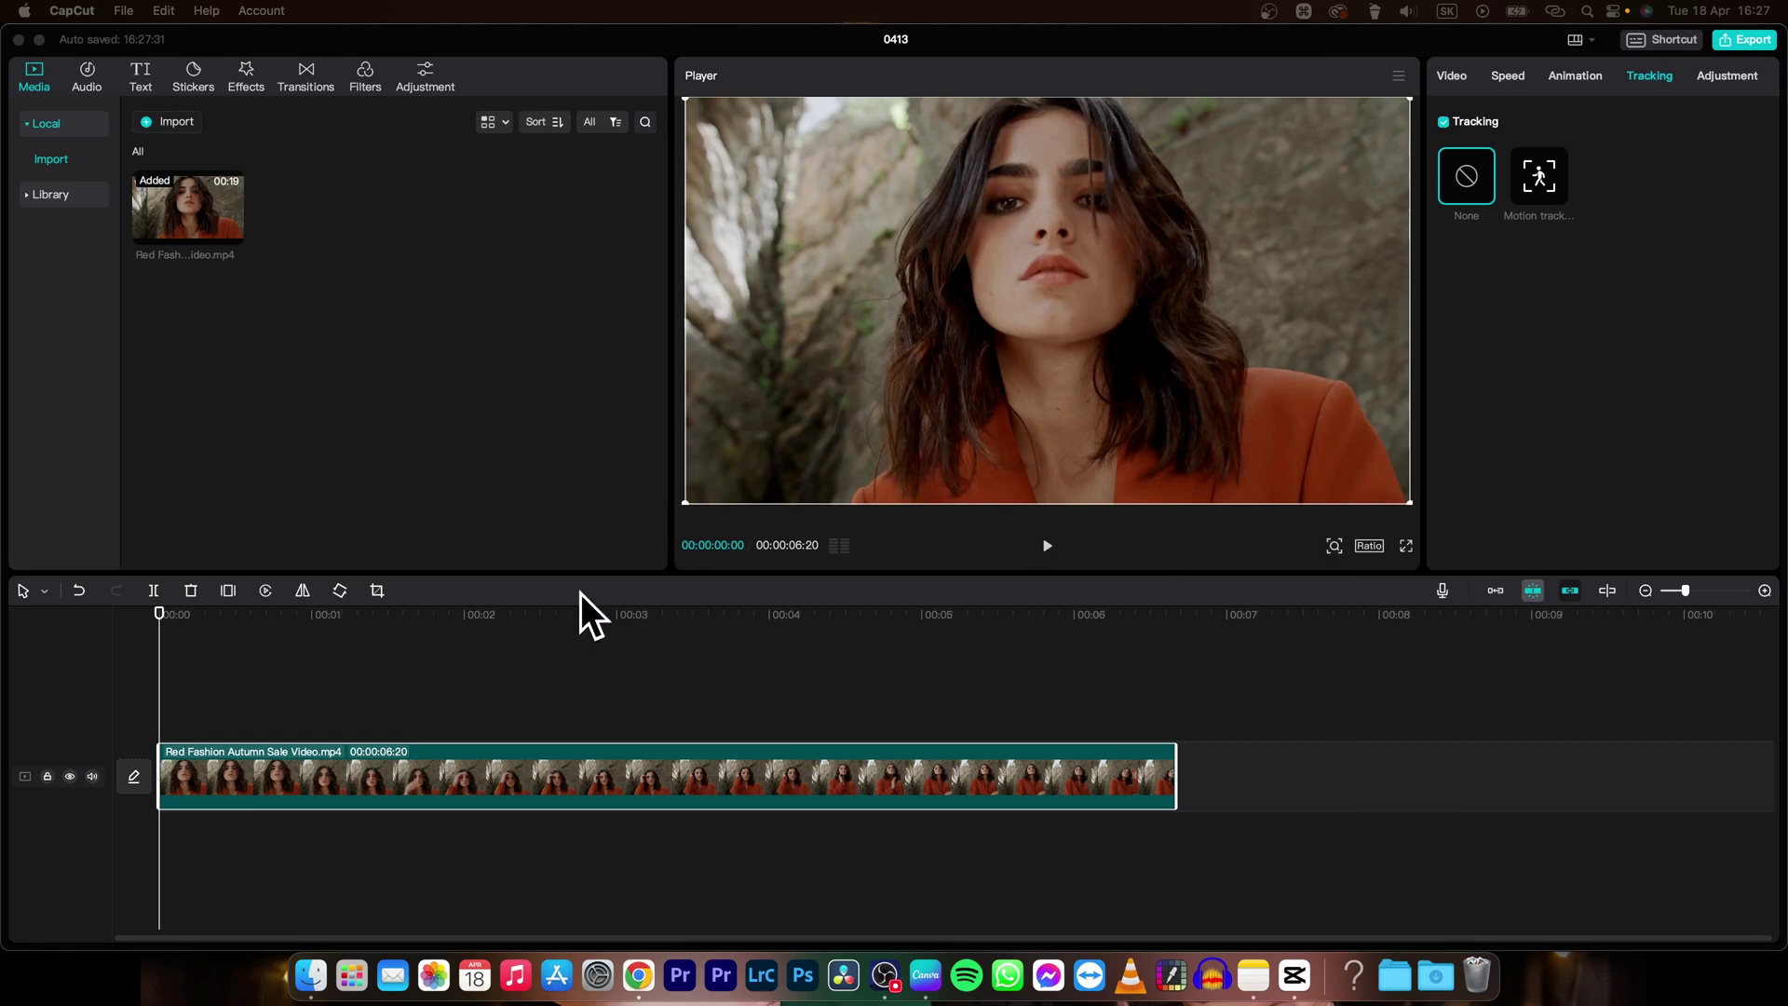
Preview a few seconds of the video, then select the Red Fashion Autumn Sale clip.
click(549, 634)
key(space)
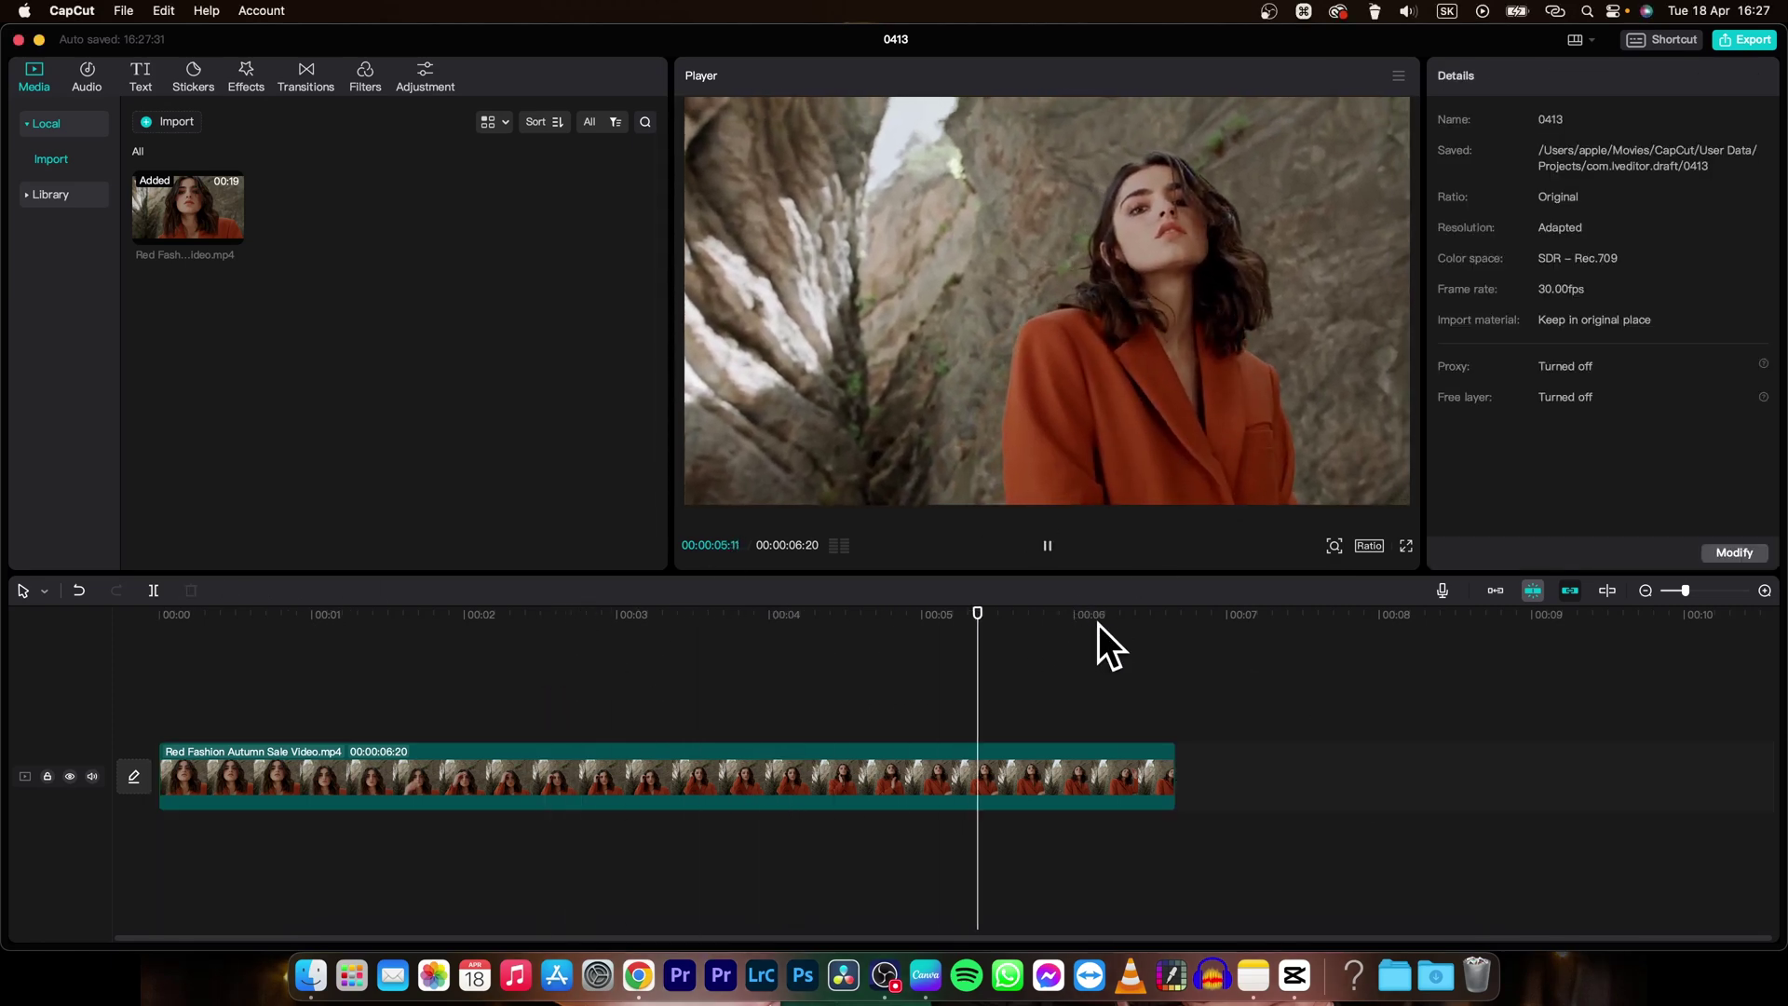
key(space)
drag(1038, 690, 301, 701)
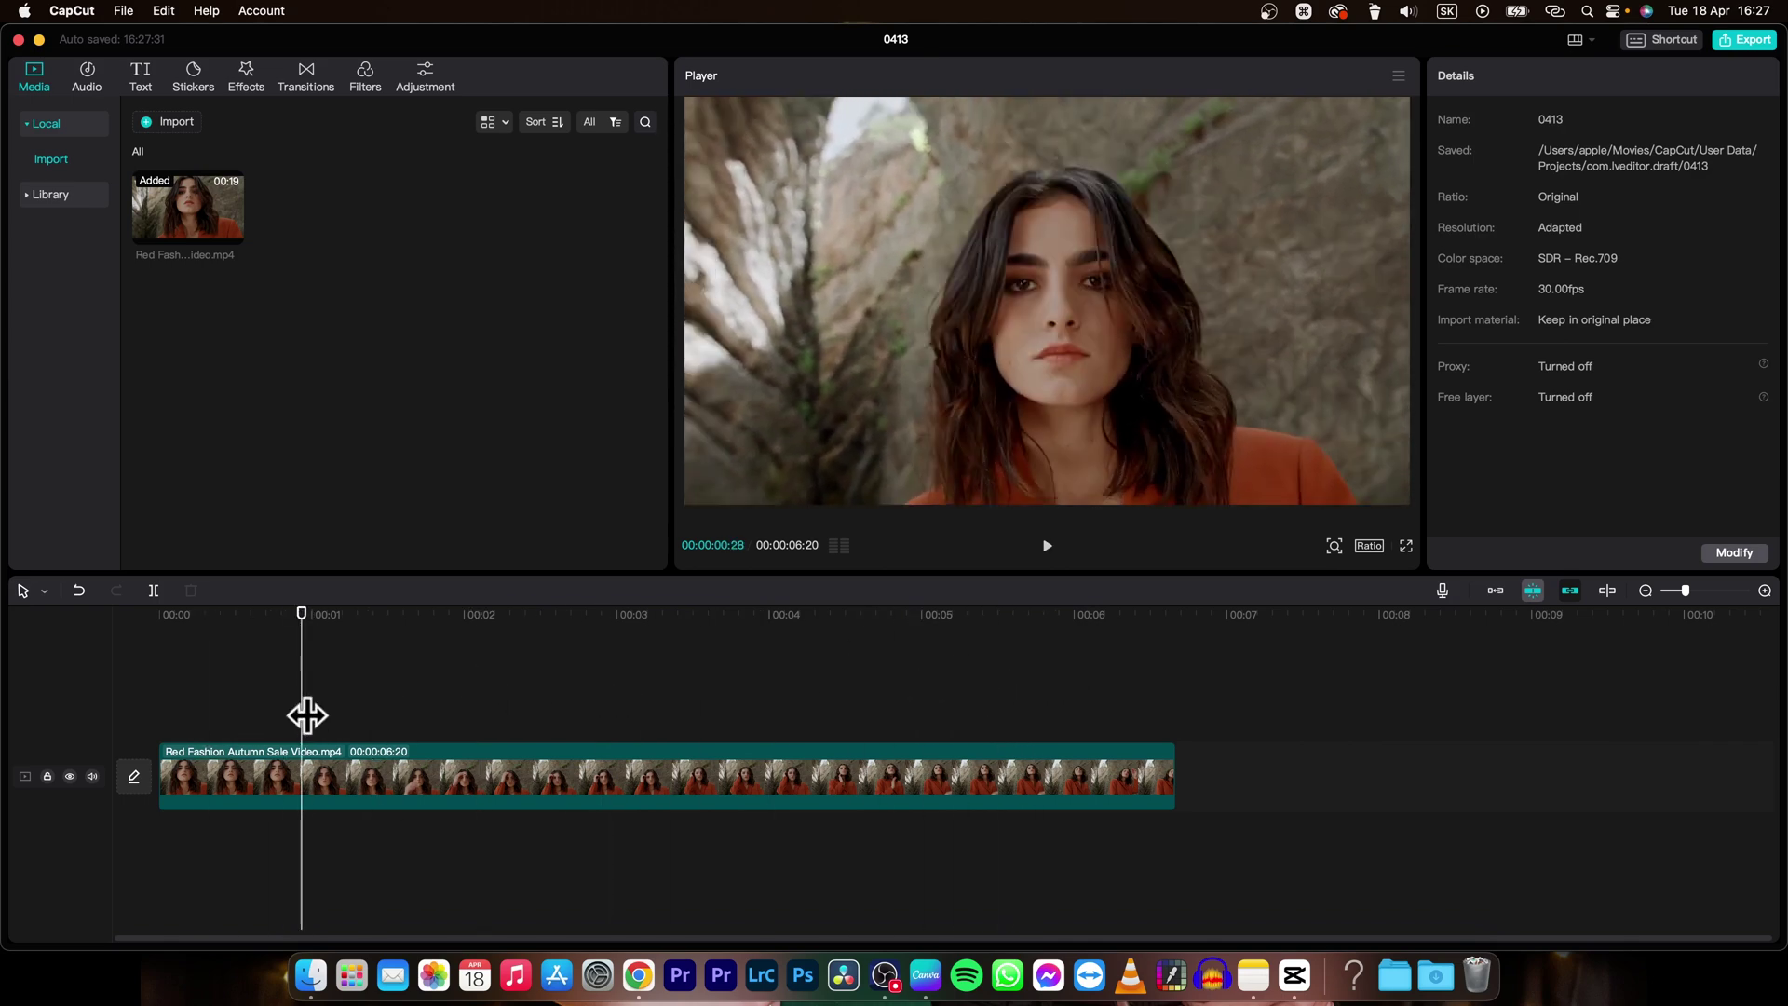
click(340, 787)
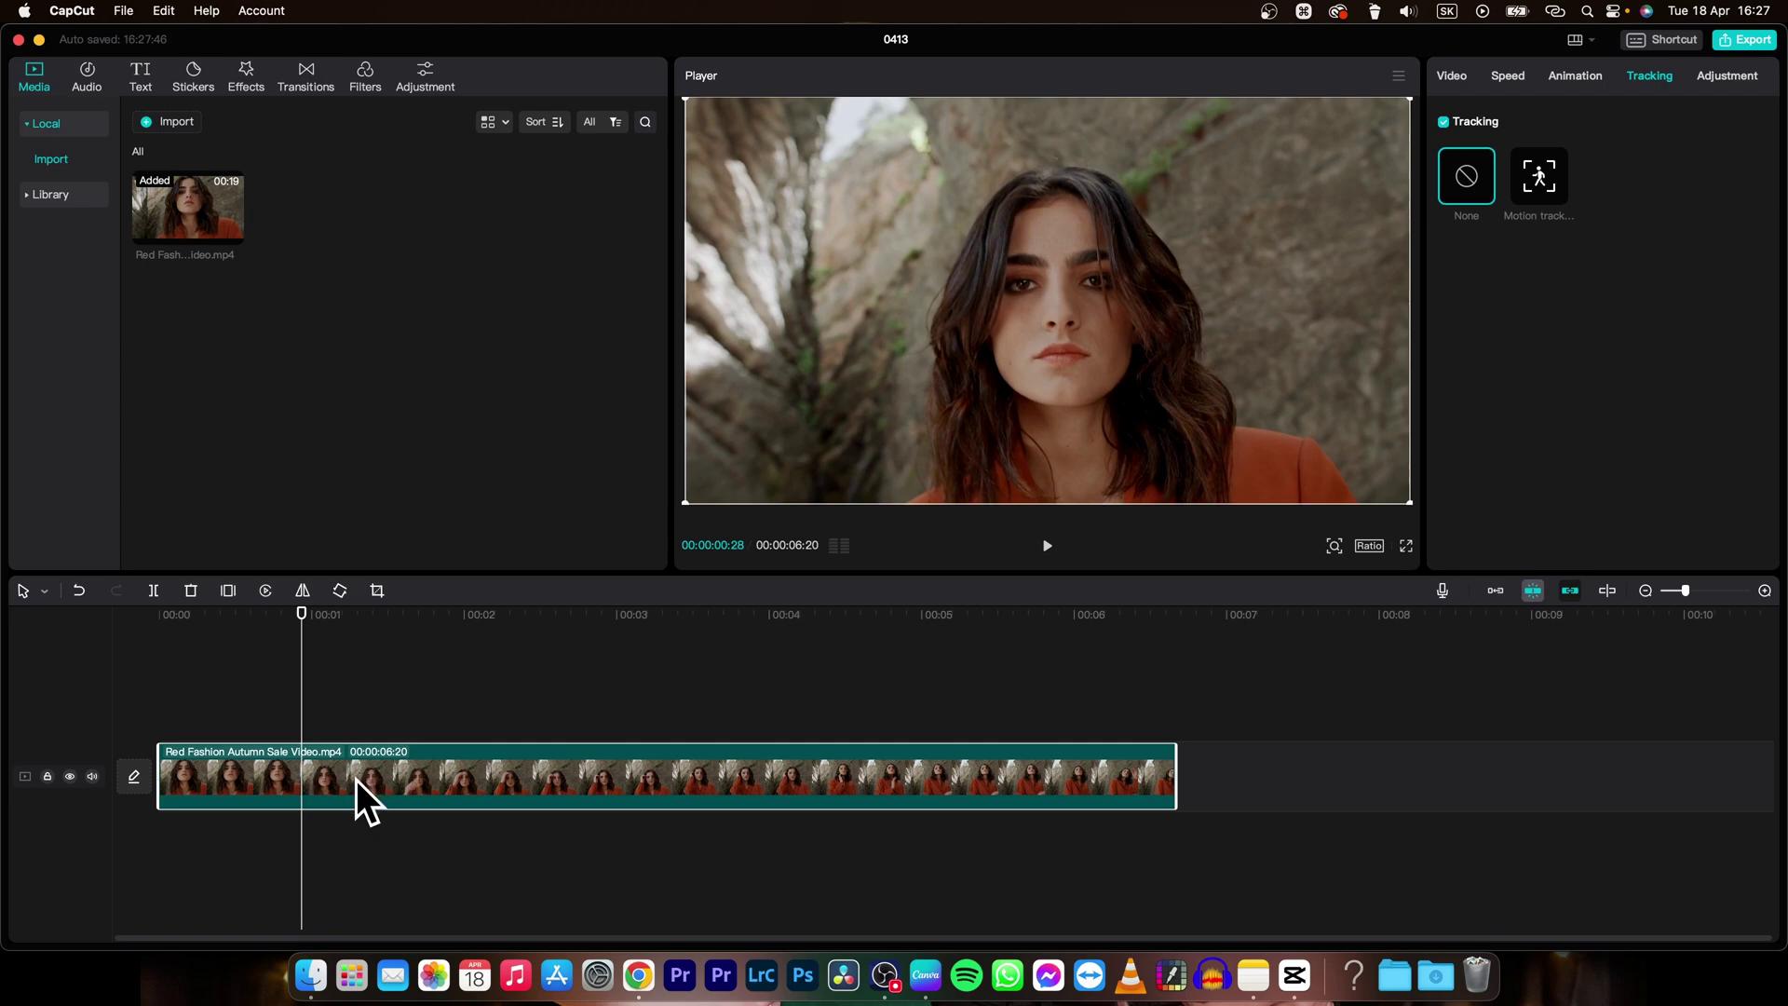
Duplicate the clip onto a new track above, aligned to start at 00:00.
key(super)
key(super+c)
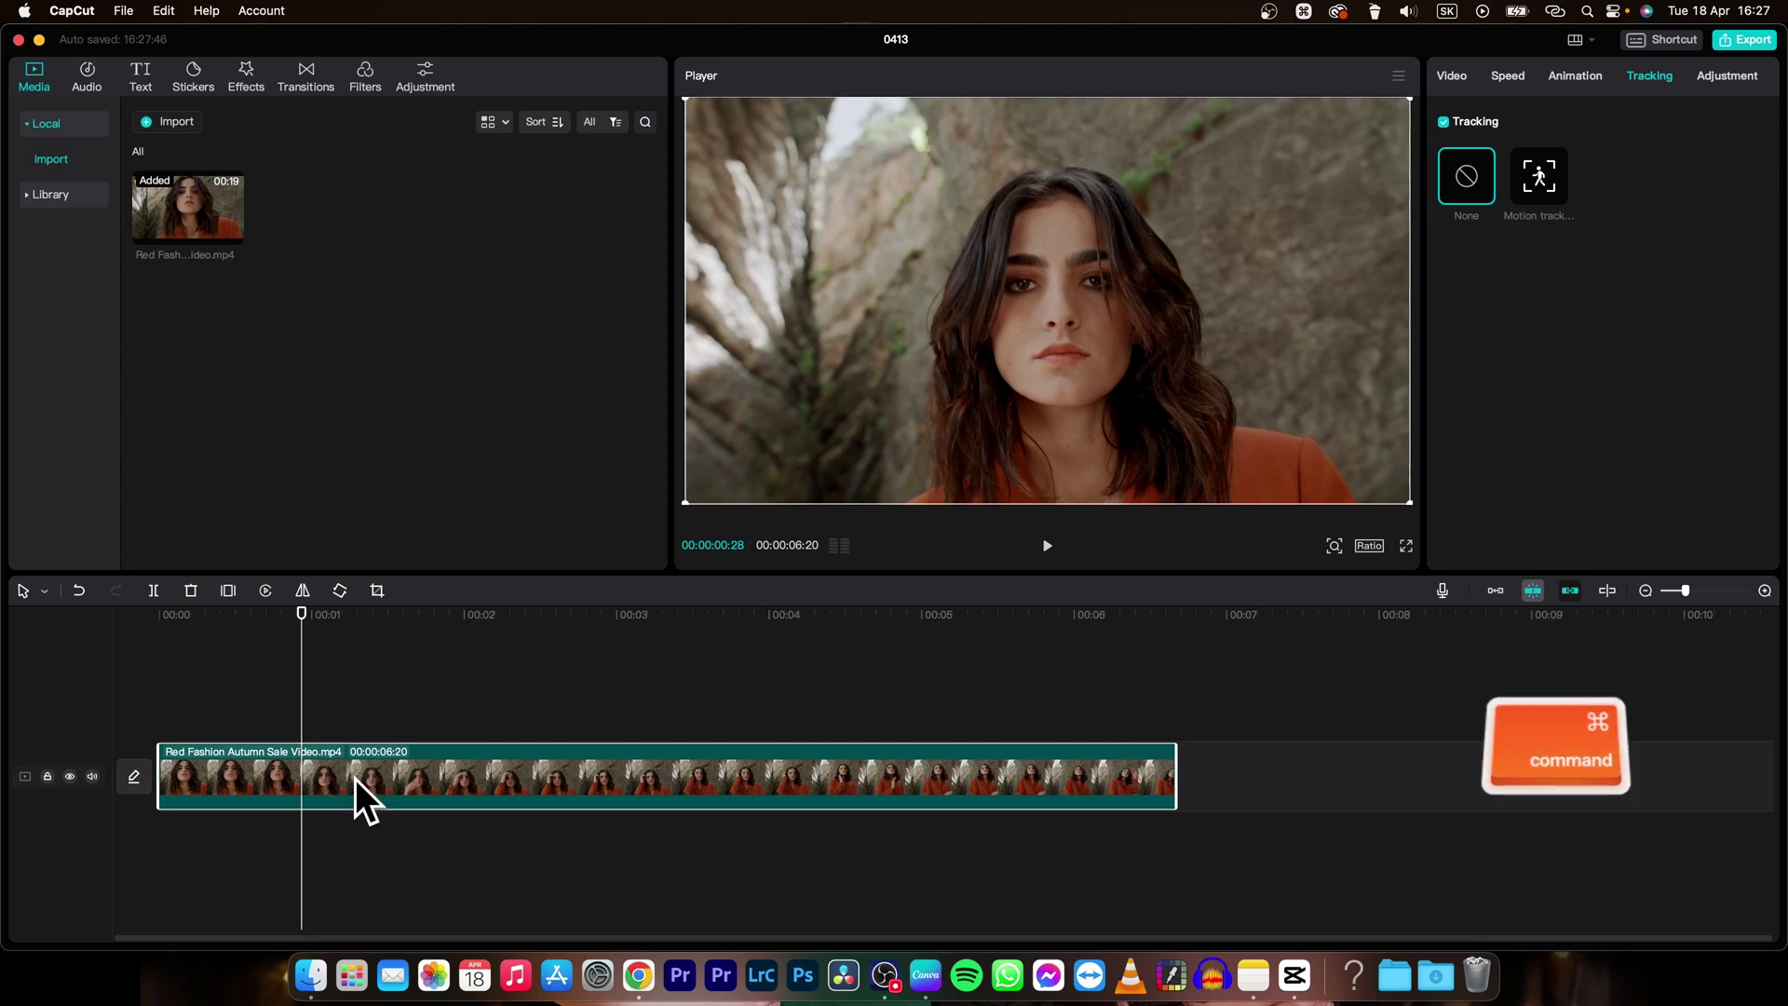
key(super+v)
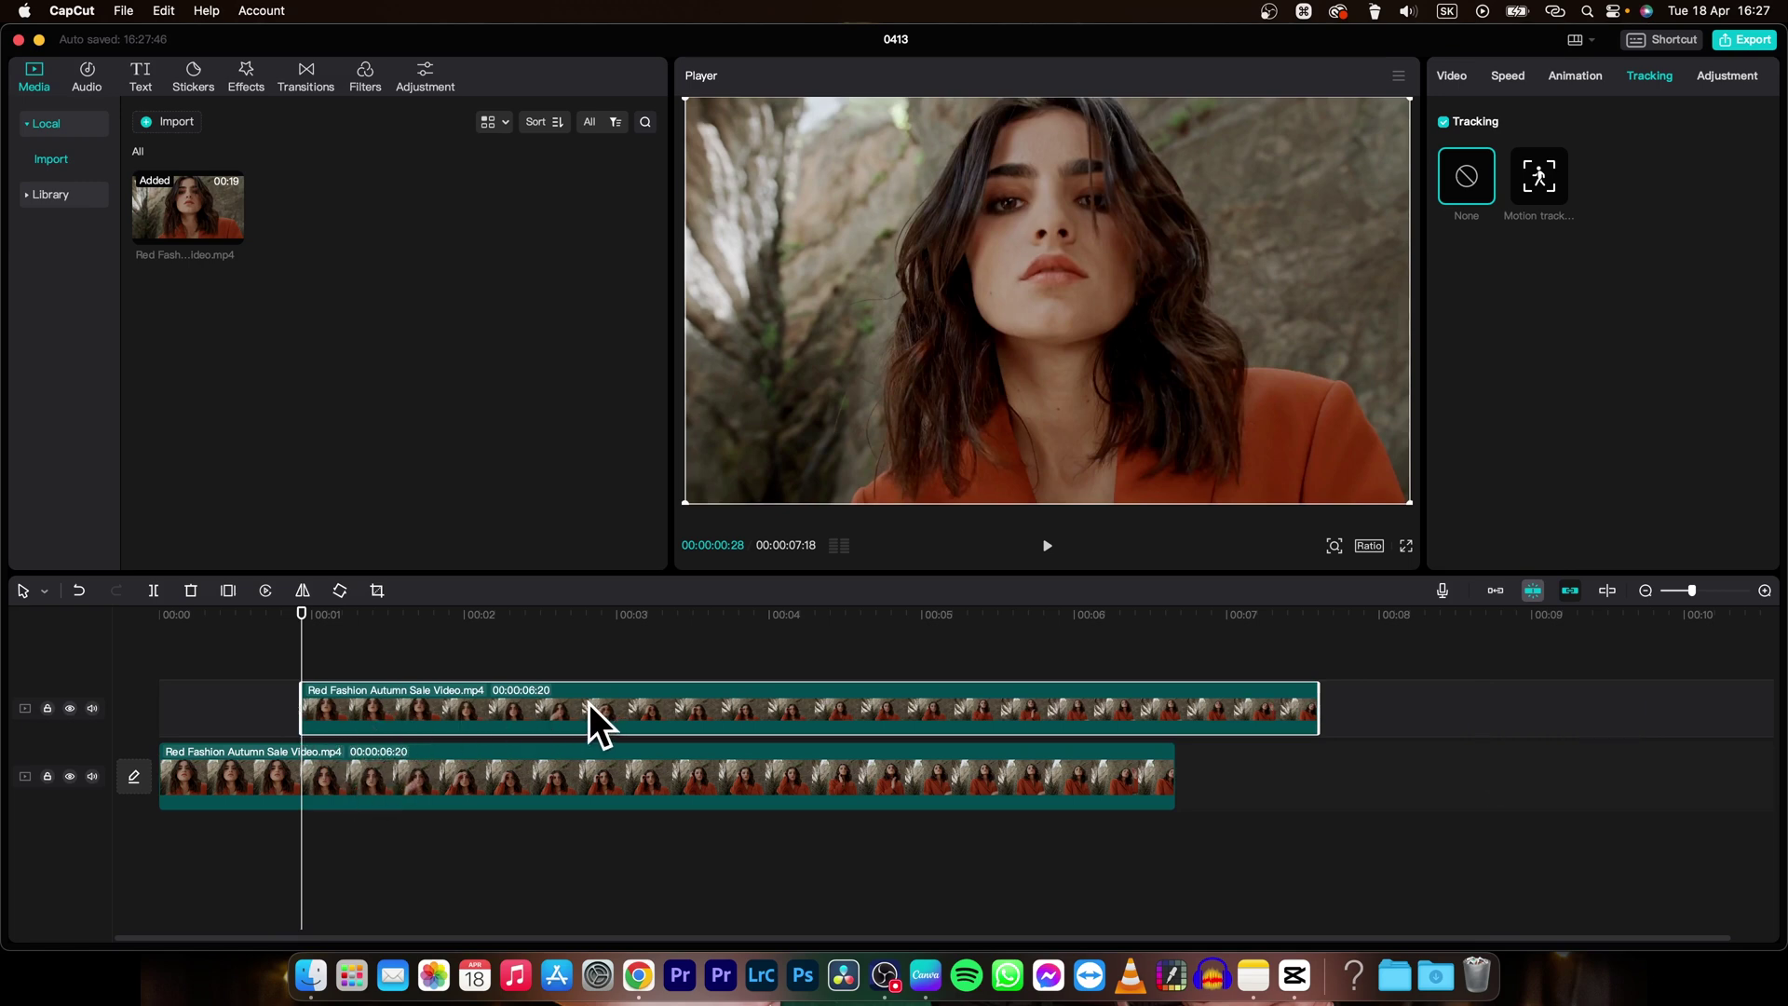
drag(589, 702, 451, 708)
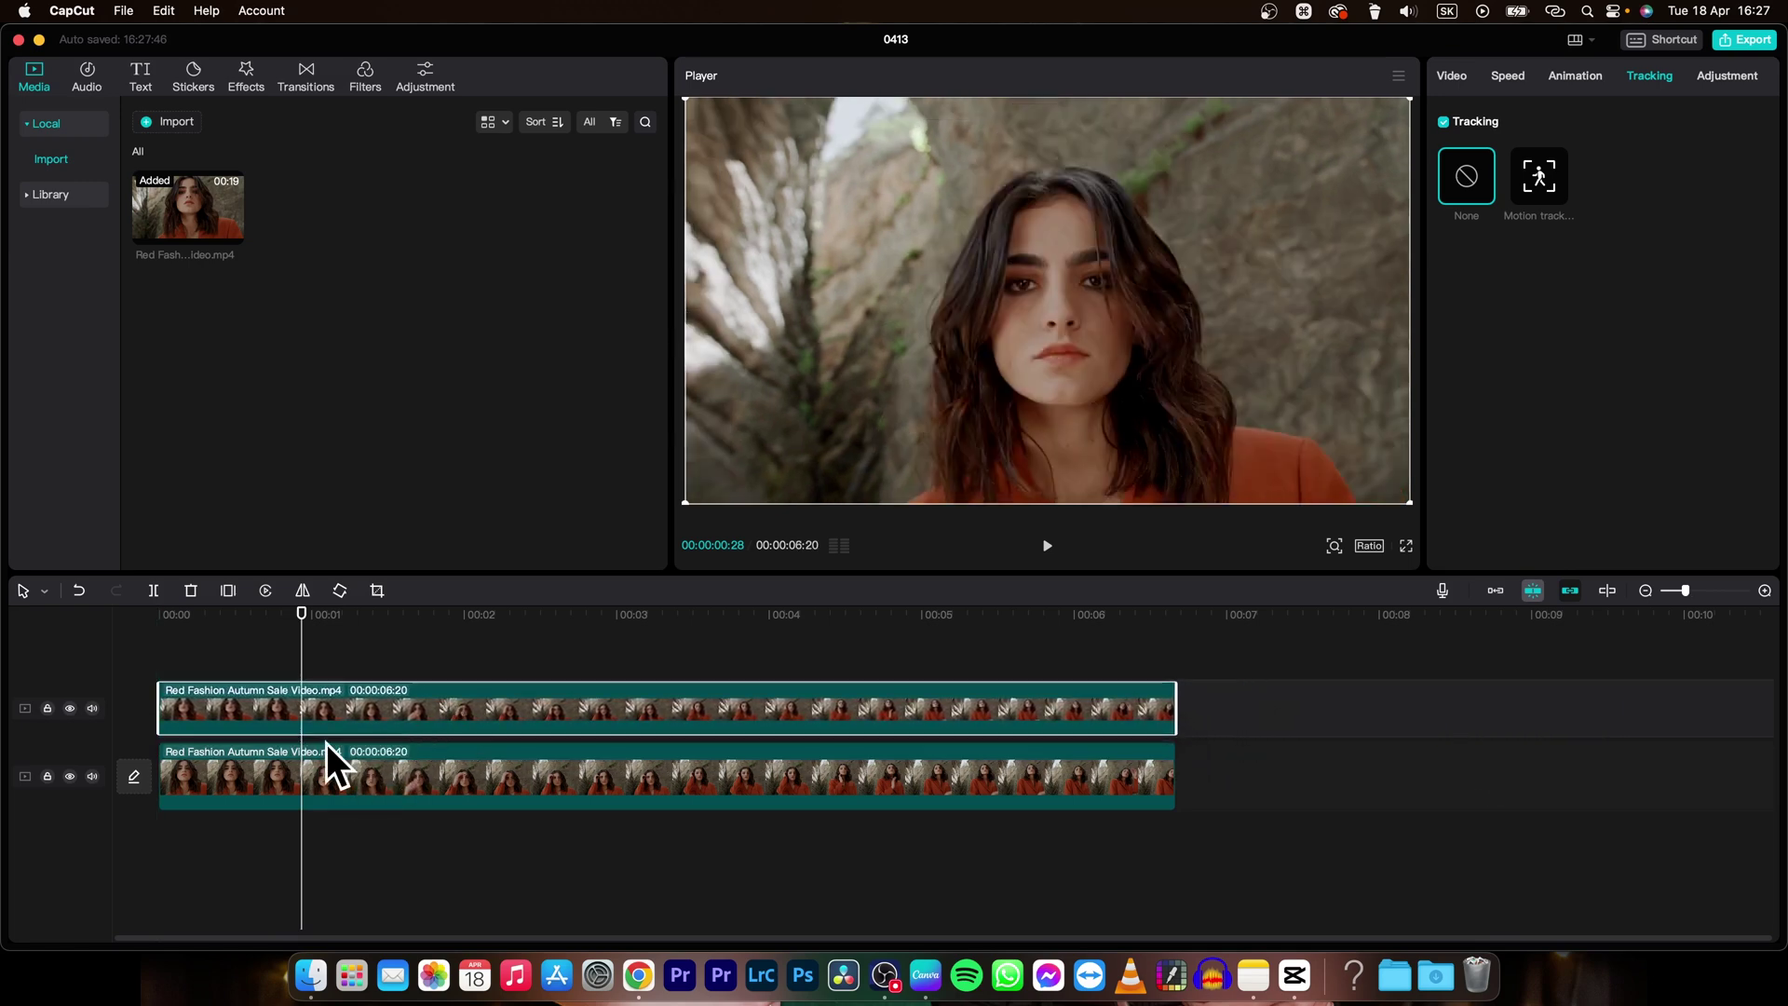
click(315, 768)
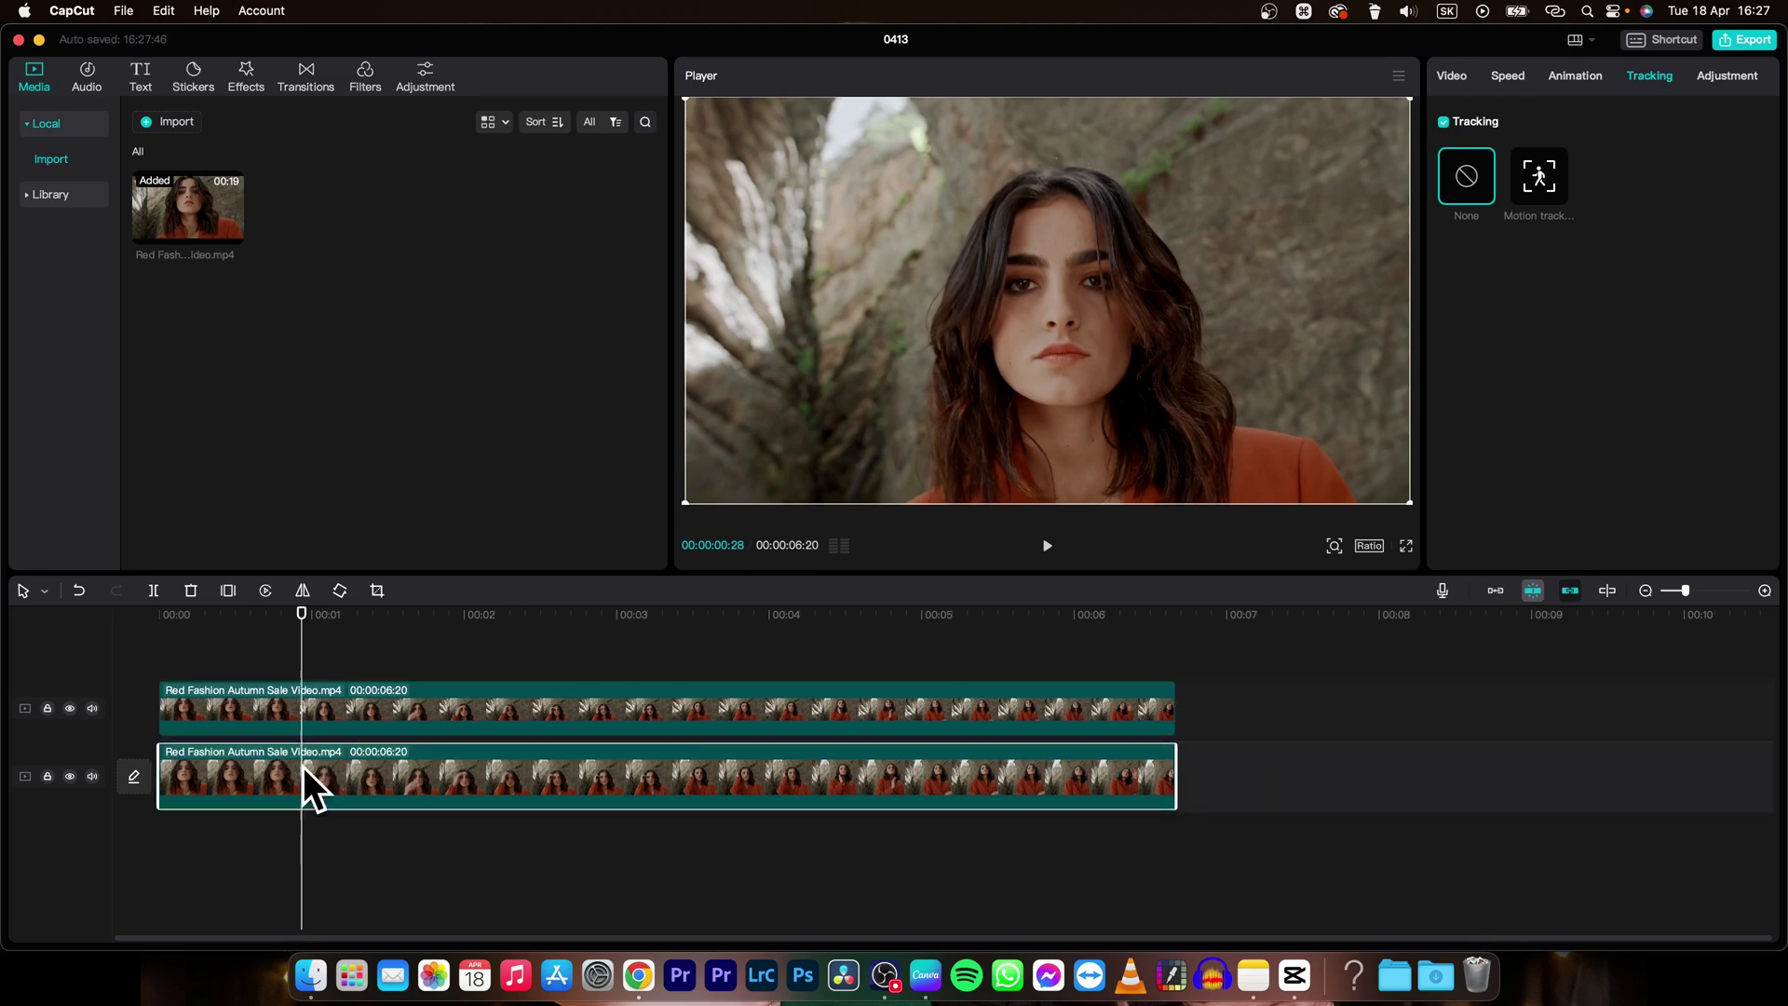
click(372, 673)
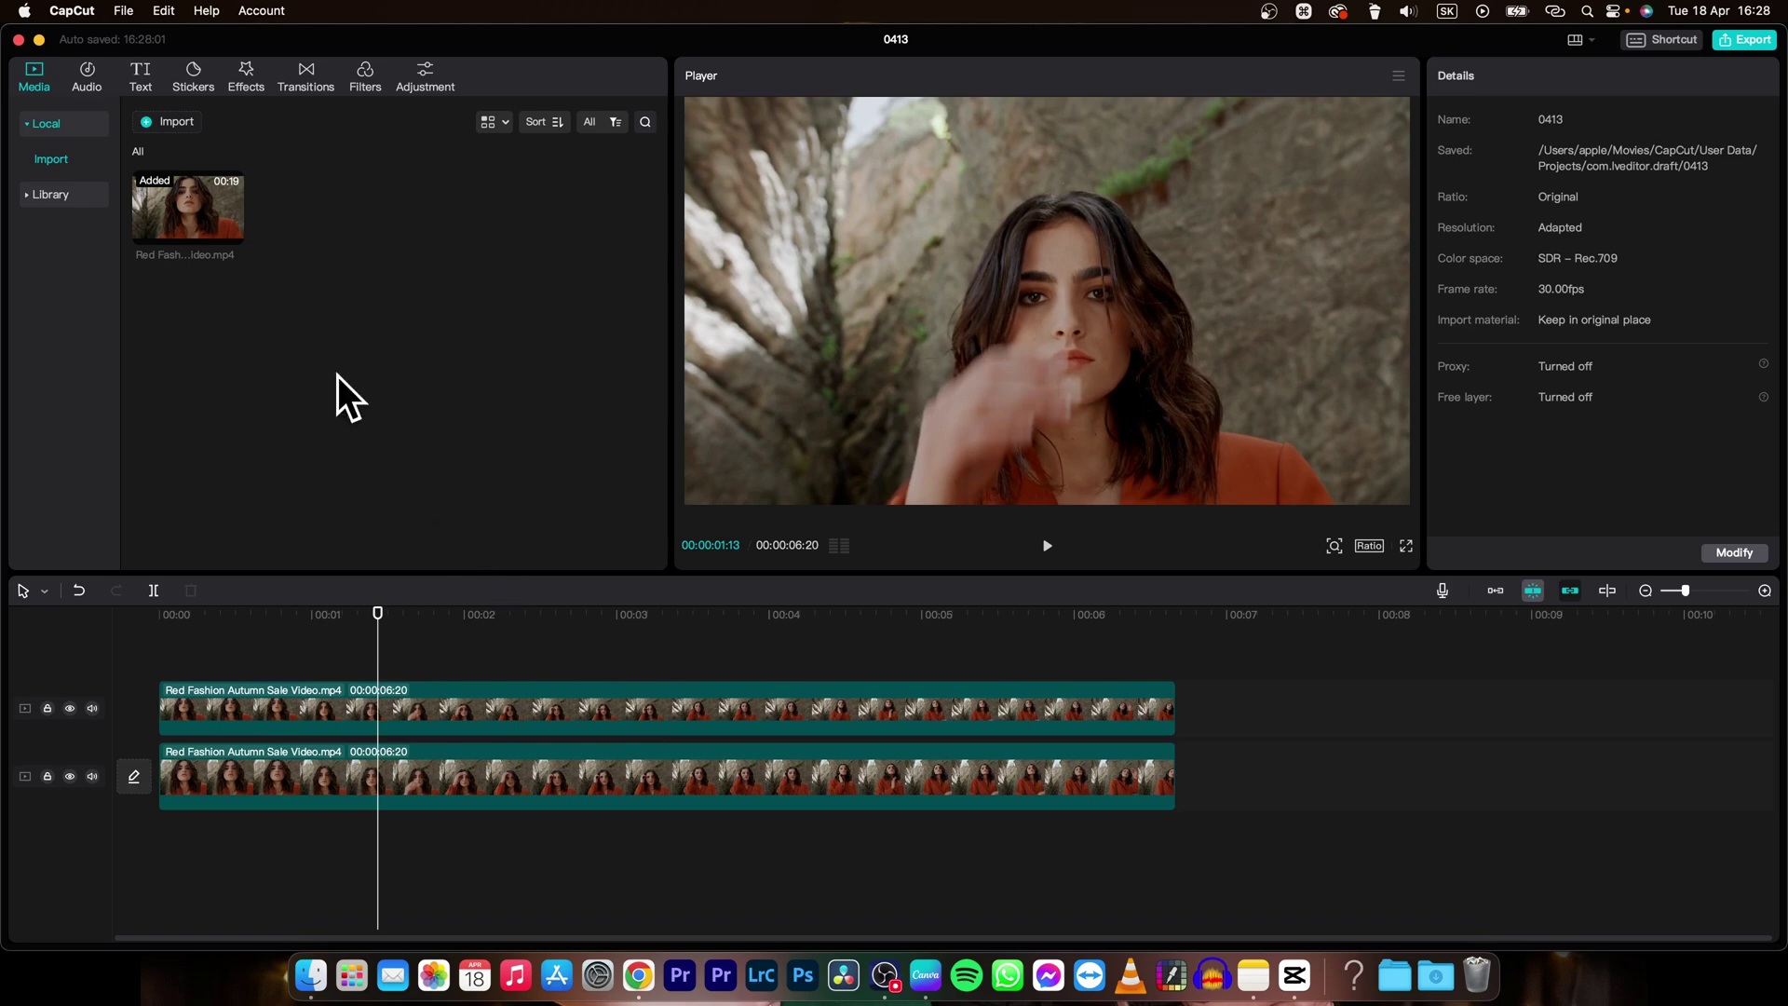
Browse the Lens video effects, such as Blur, Motion Blur and Chrome Blur.
click(247, 70)
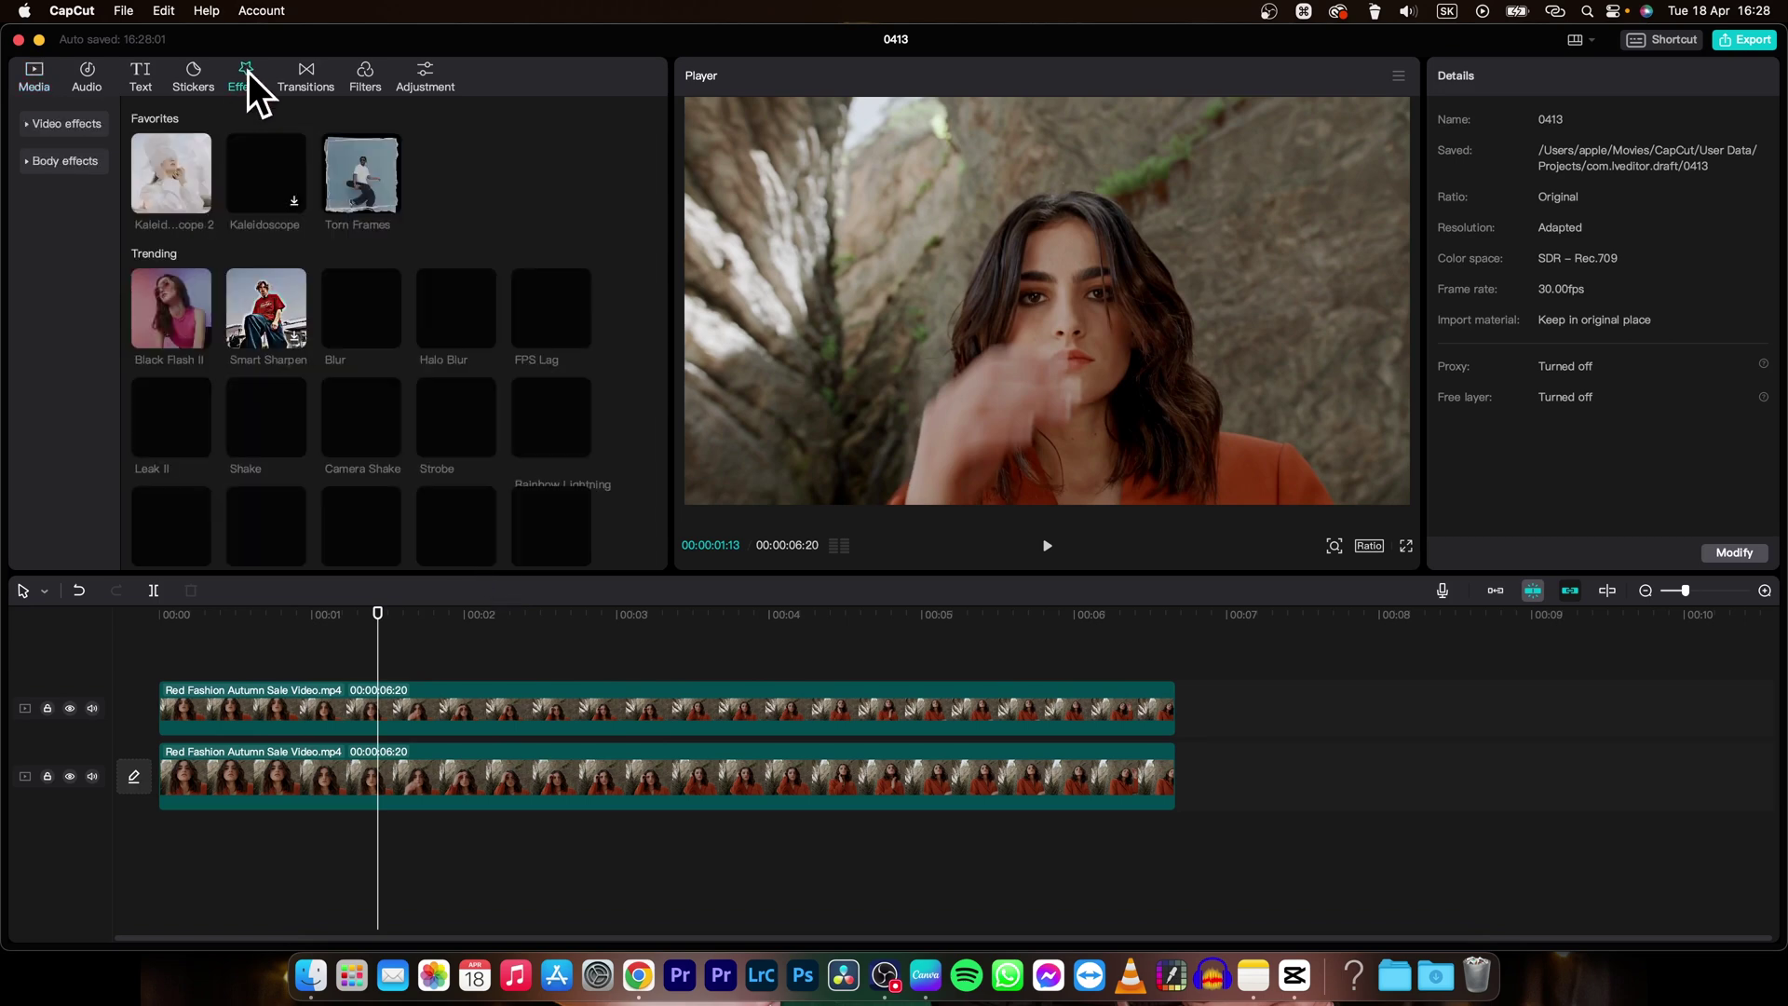
click(26, 126)
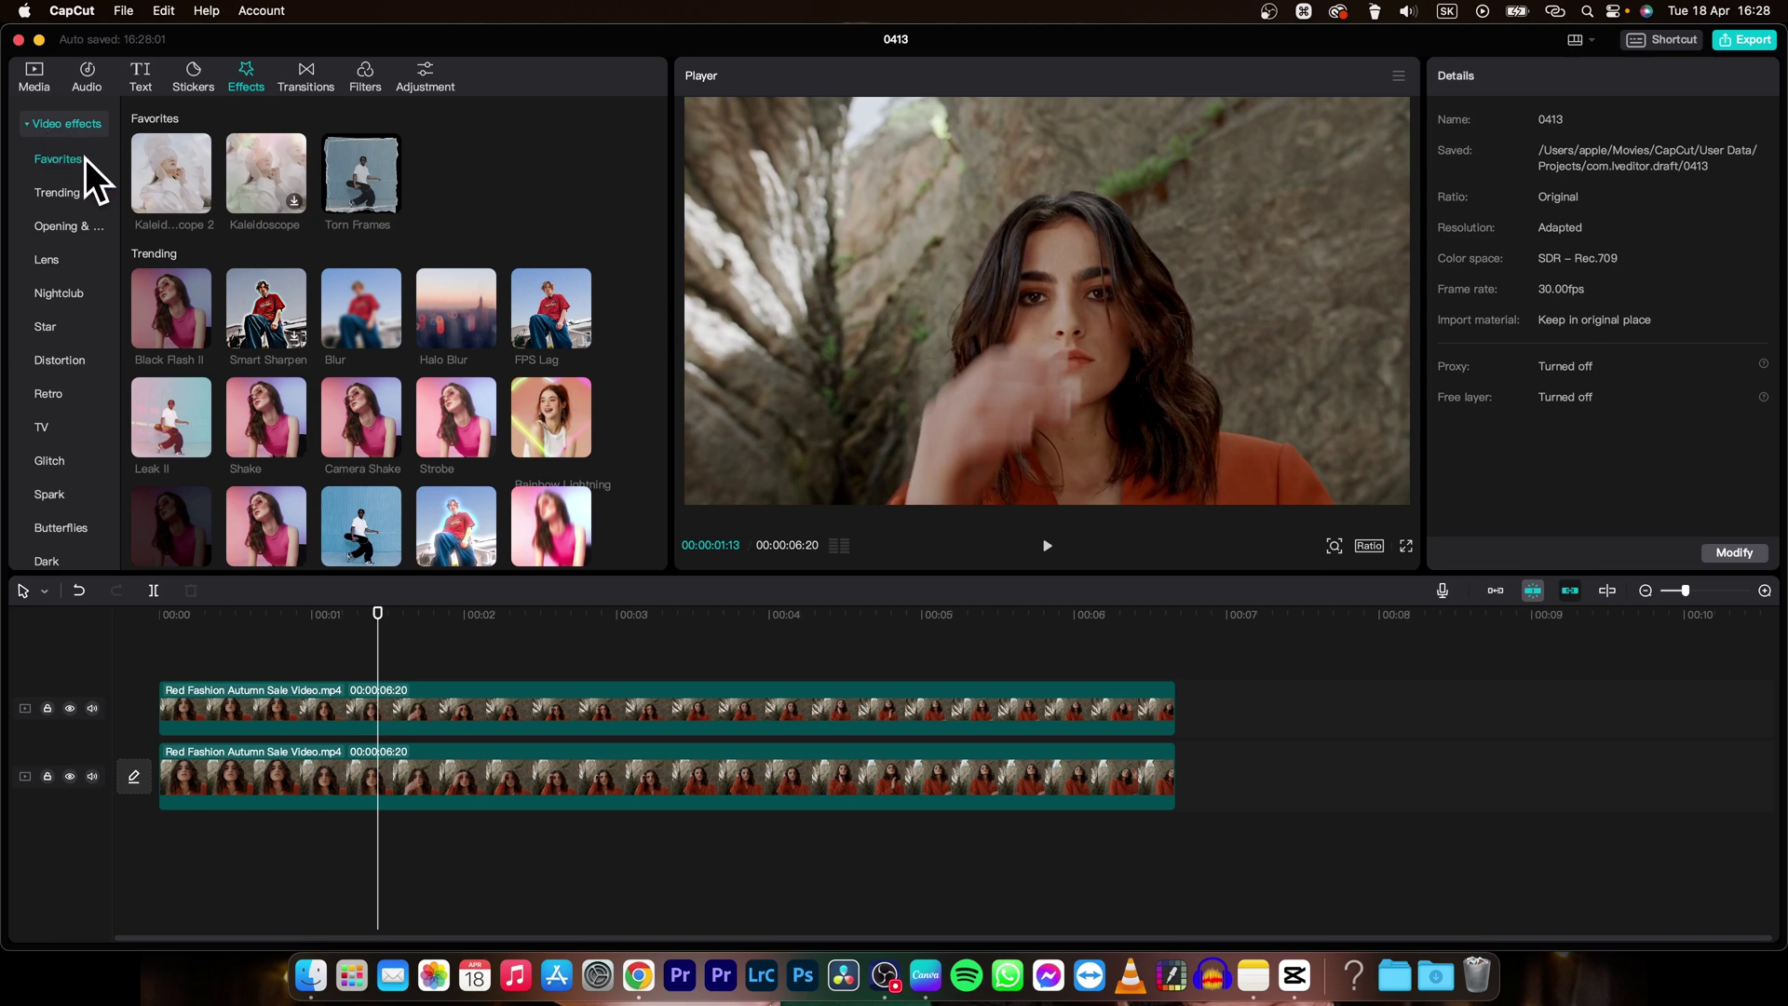
click(54, 261)
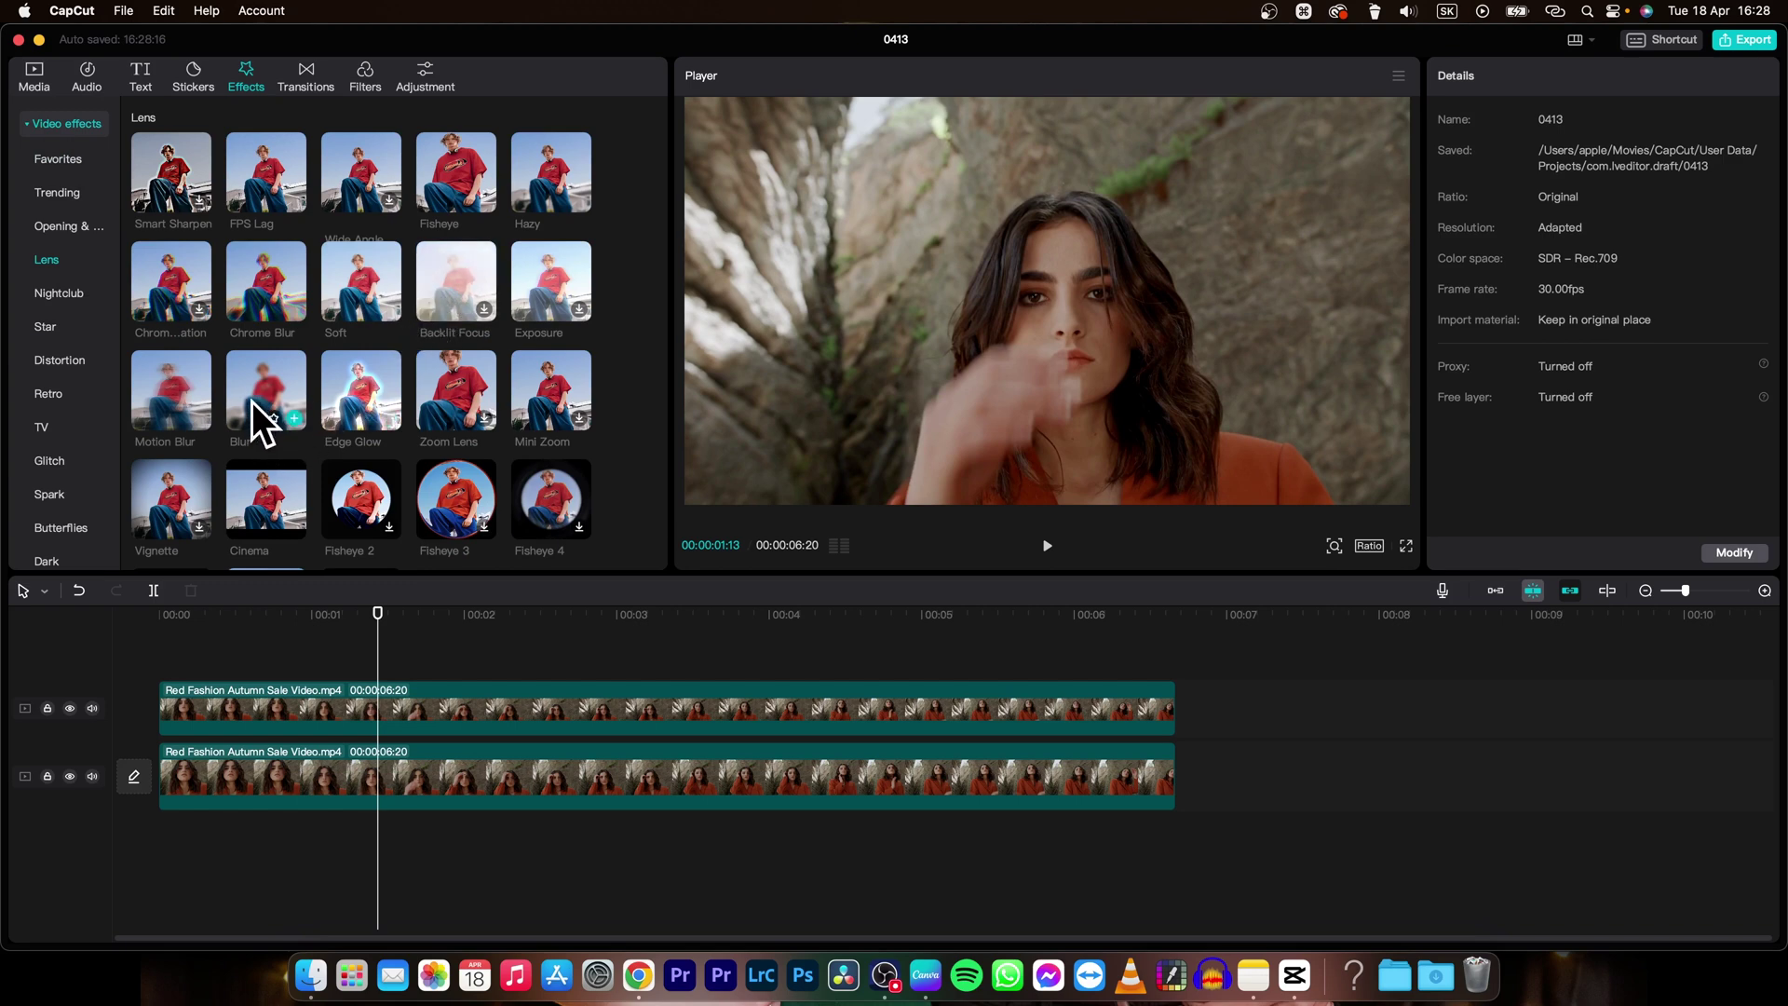
scroll(252, 400, down, 2)
scroll(252, 400, up, 2)
Add the Blur effect, extend it to the 6:20 clip end, and select it with the upper clip.
drag(277, 389, 157, 666)
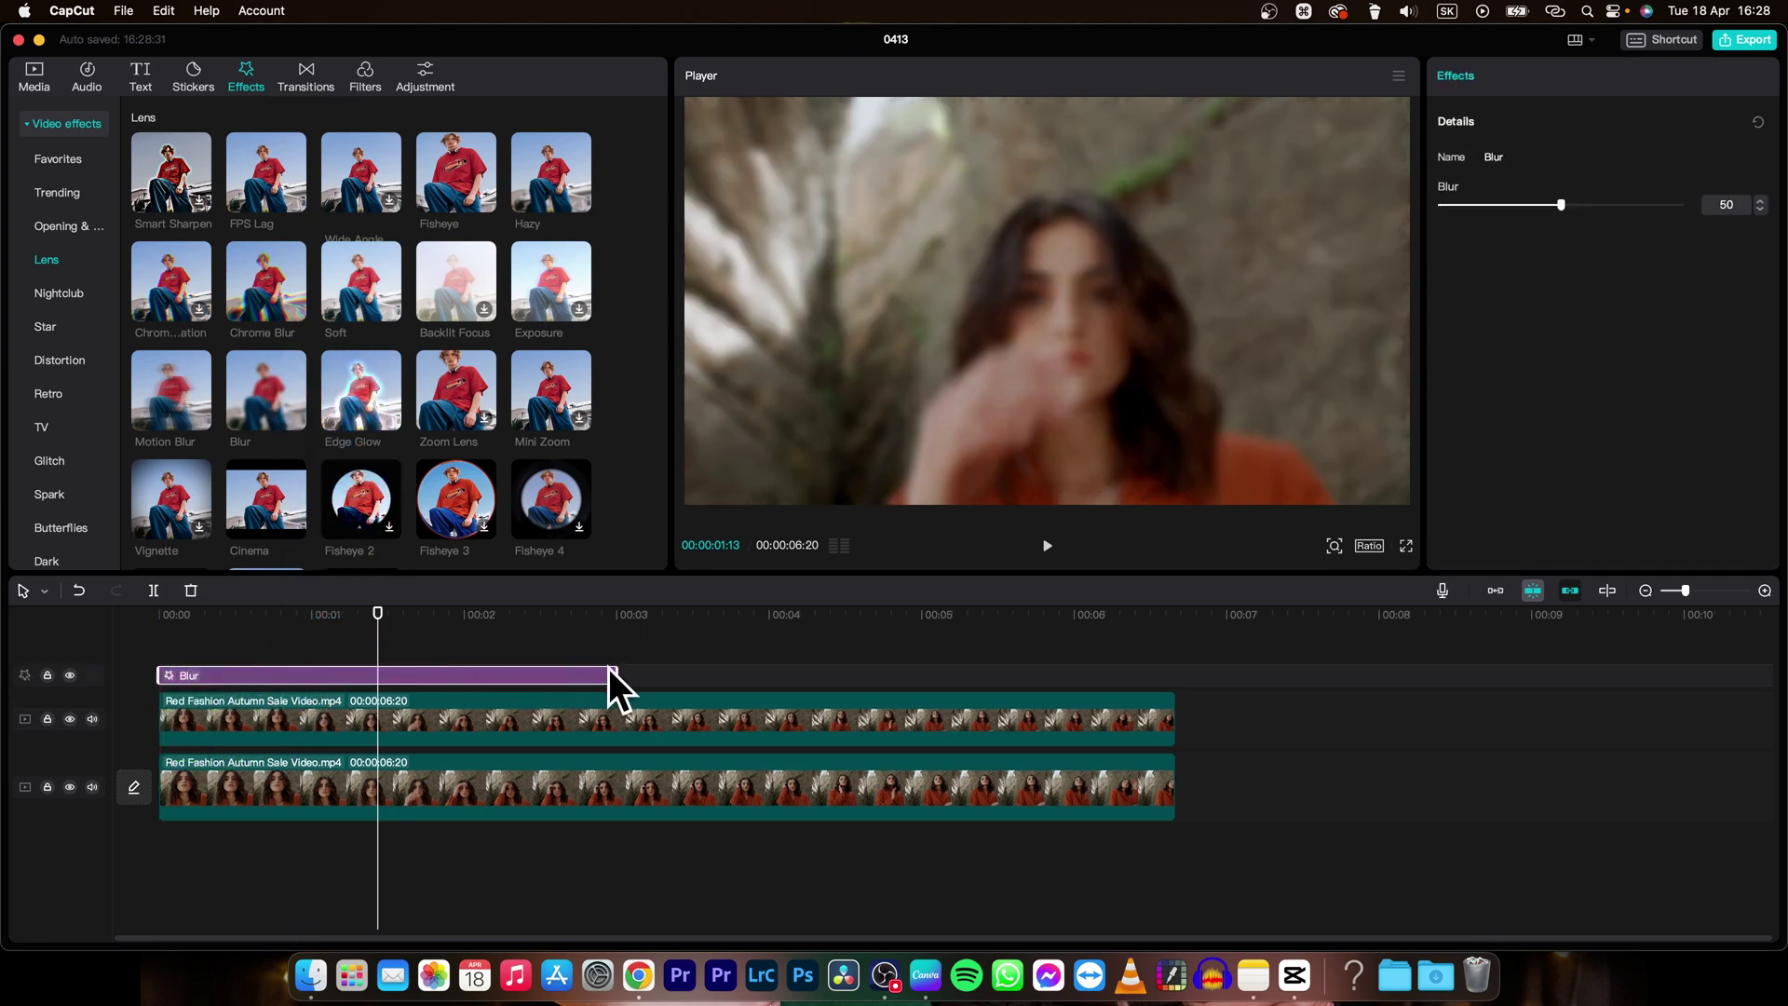
drag(611, 668, 1174, 664)
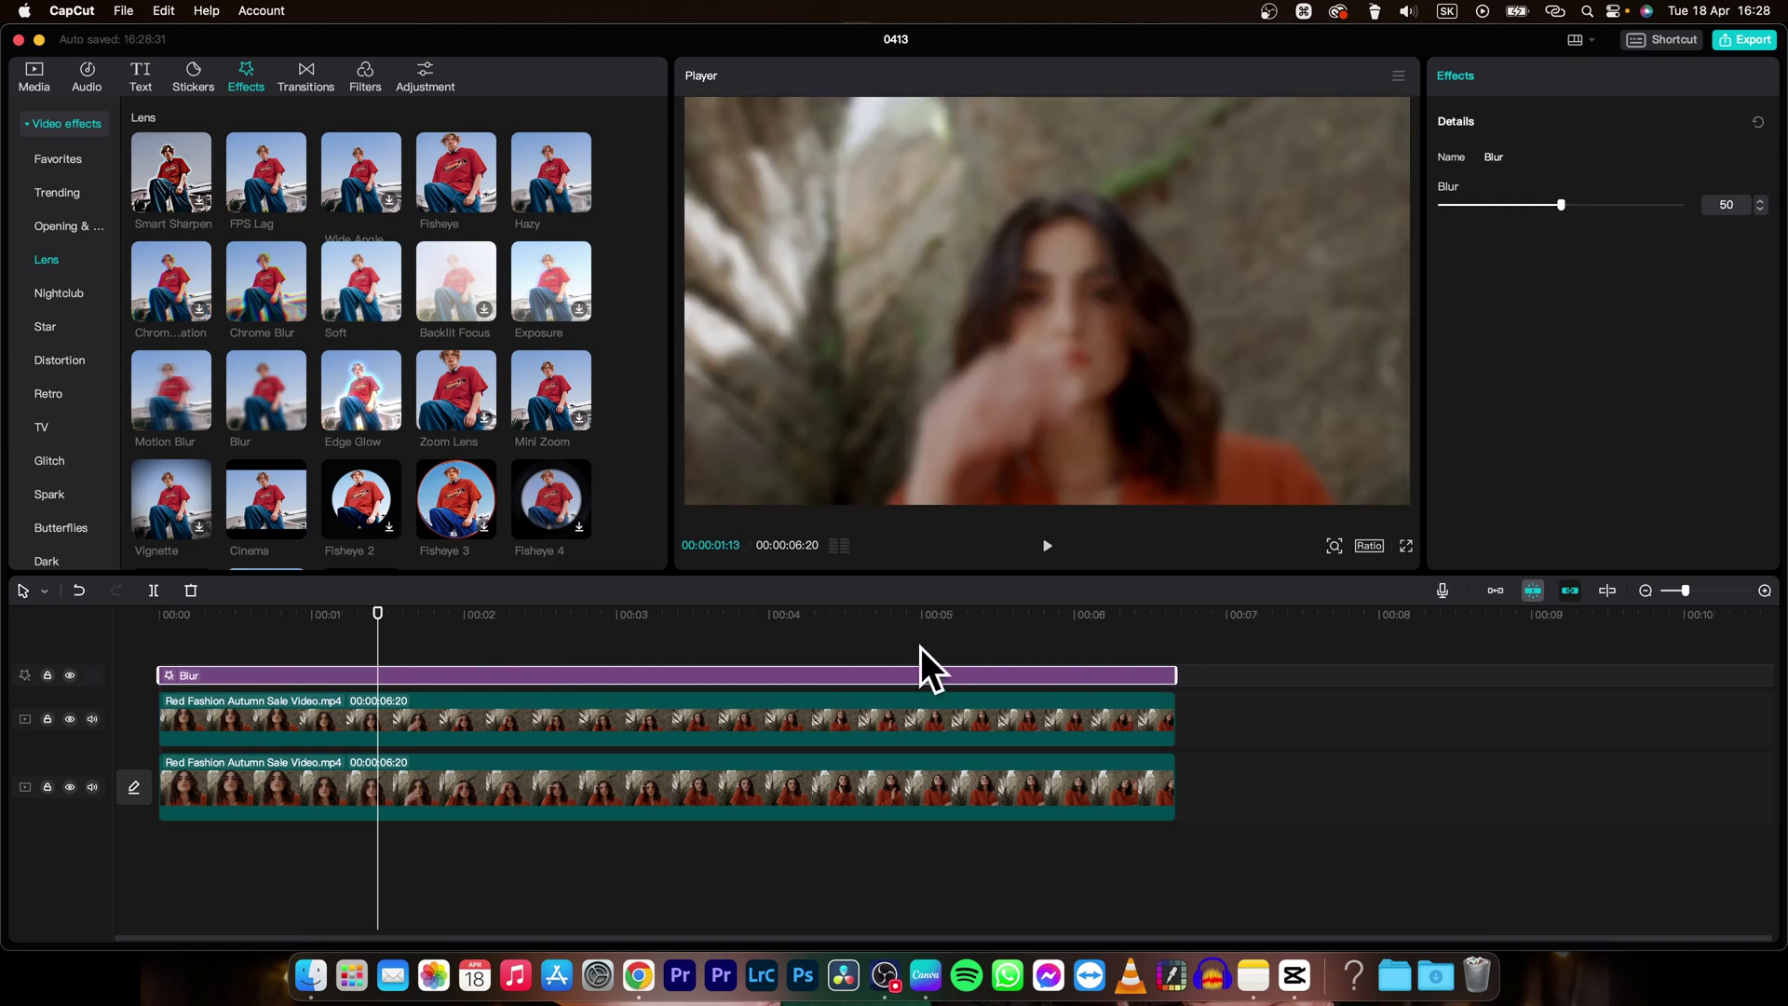
drag(1250, 672, 1019, 678)
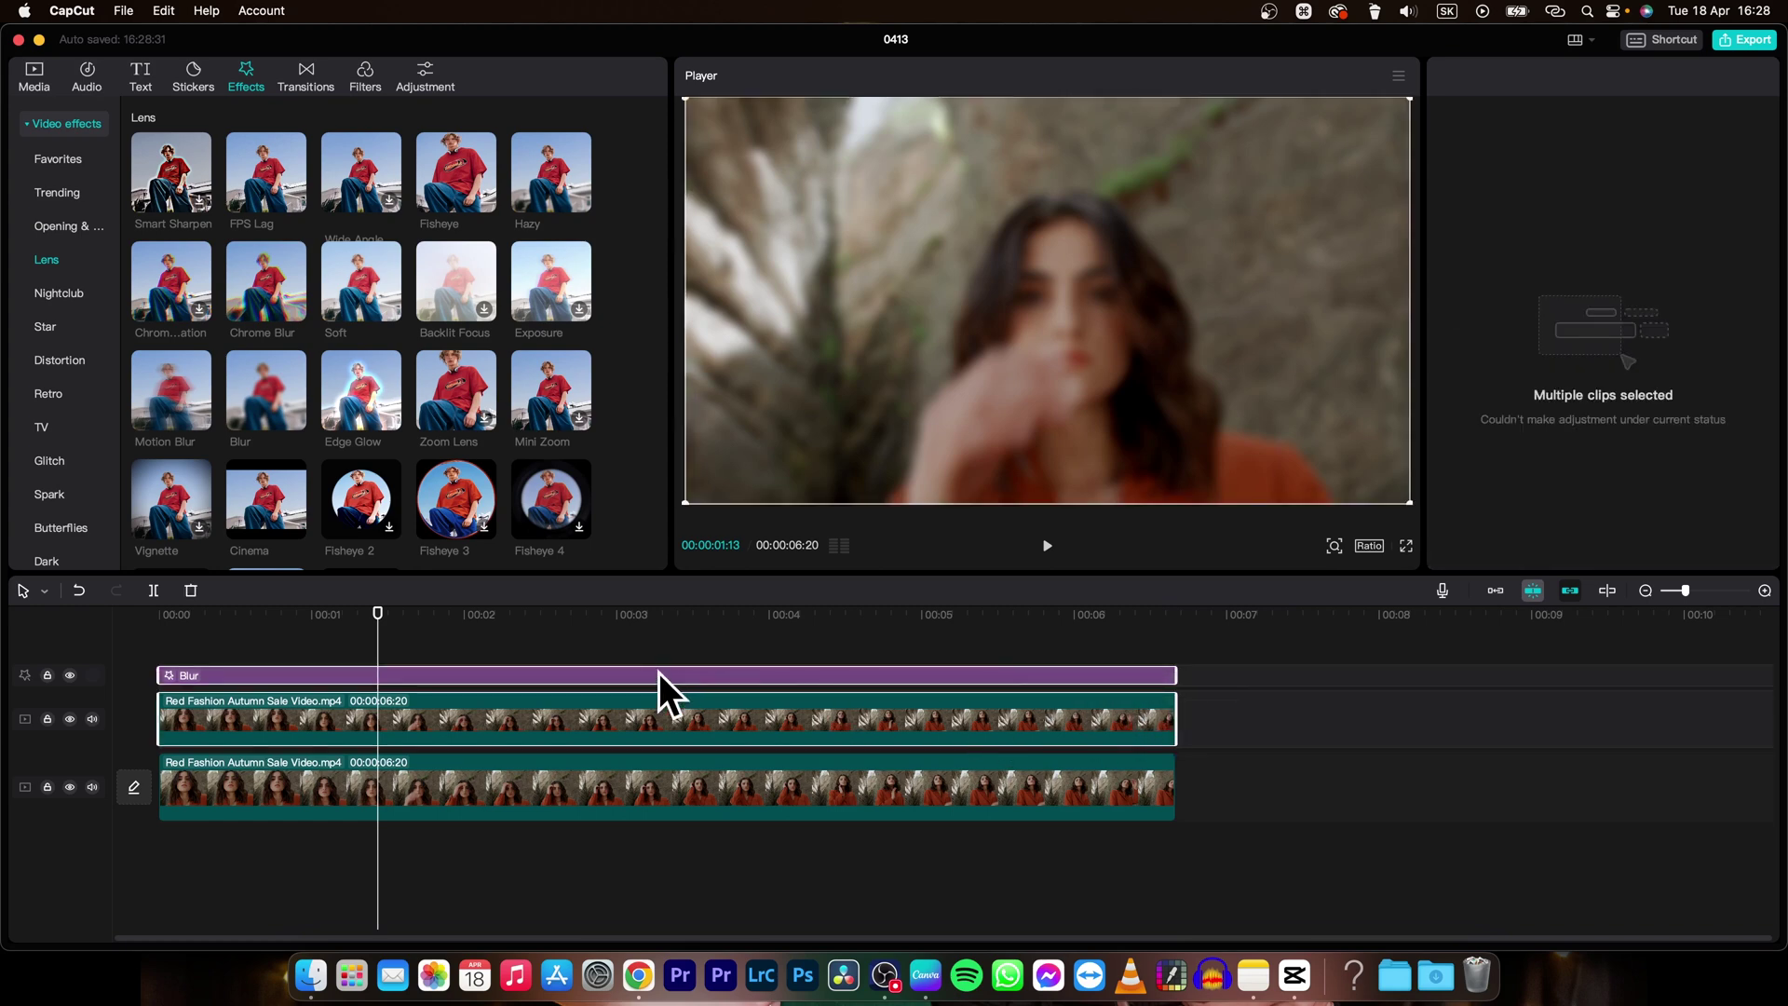
Merge the Blur effect and upper clip into Compound clip1, then return the playhead near the start.
right_click(935, 714)
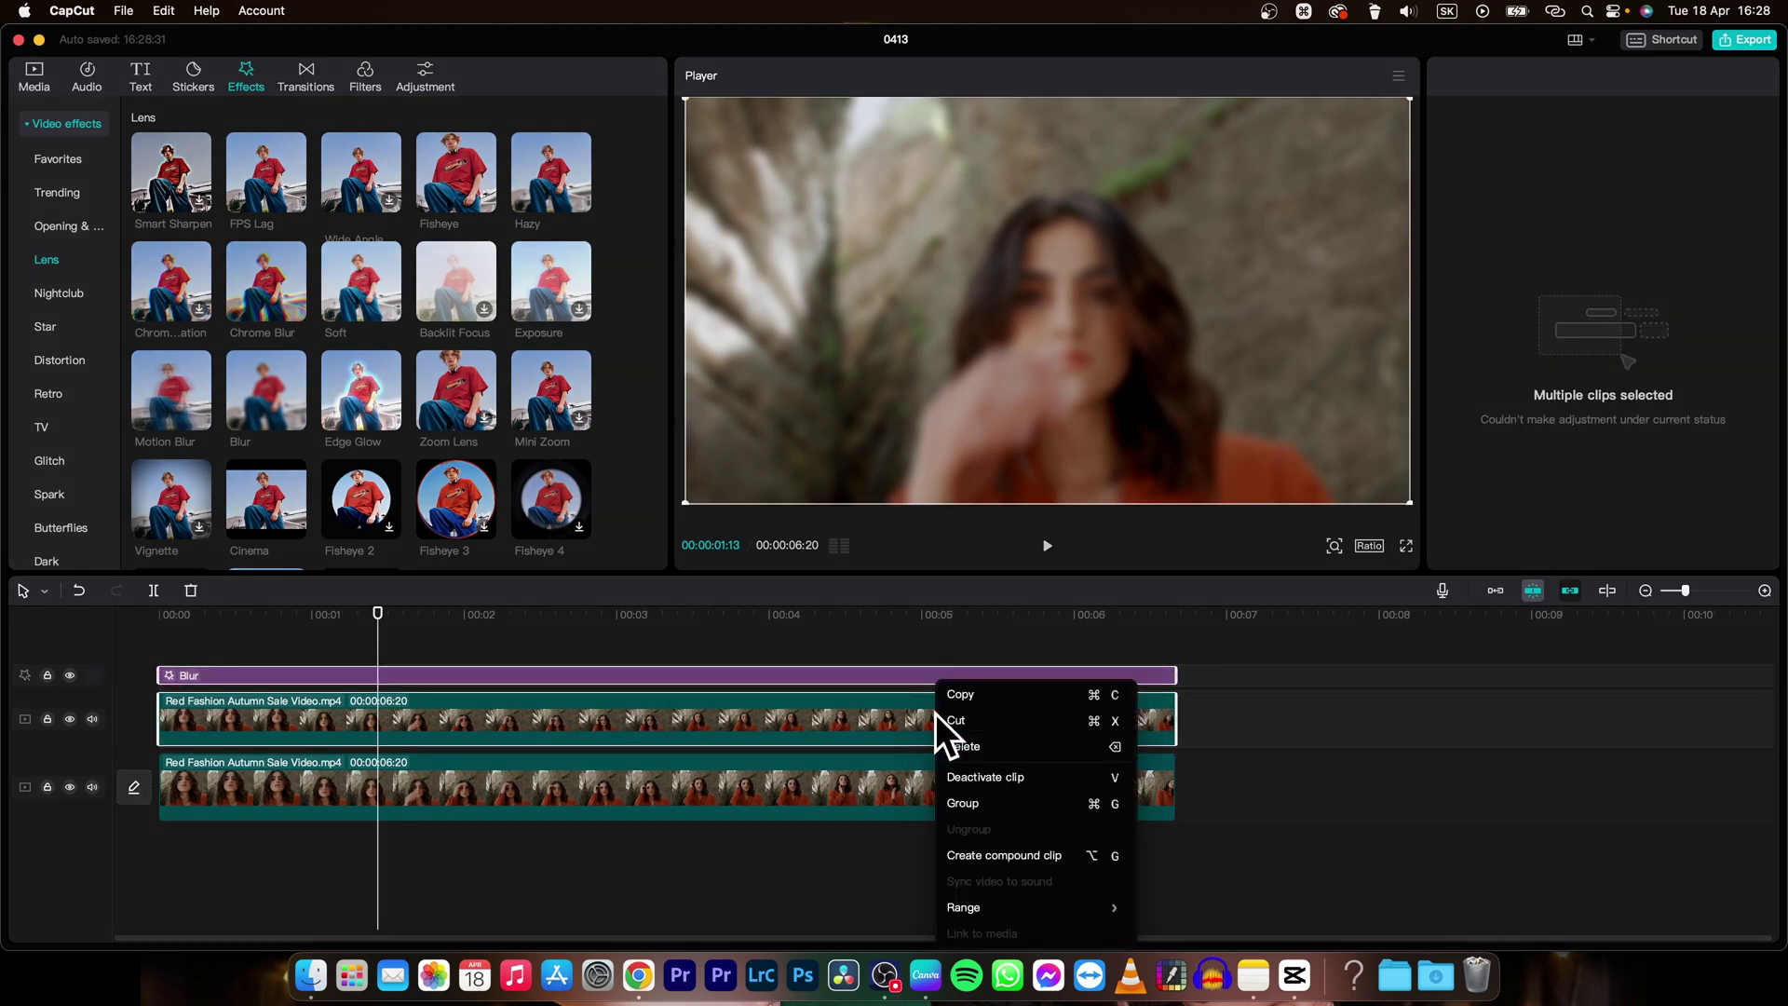
click(1016, 858)
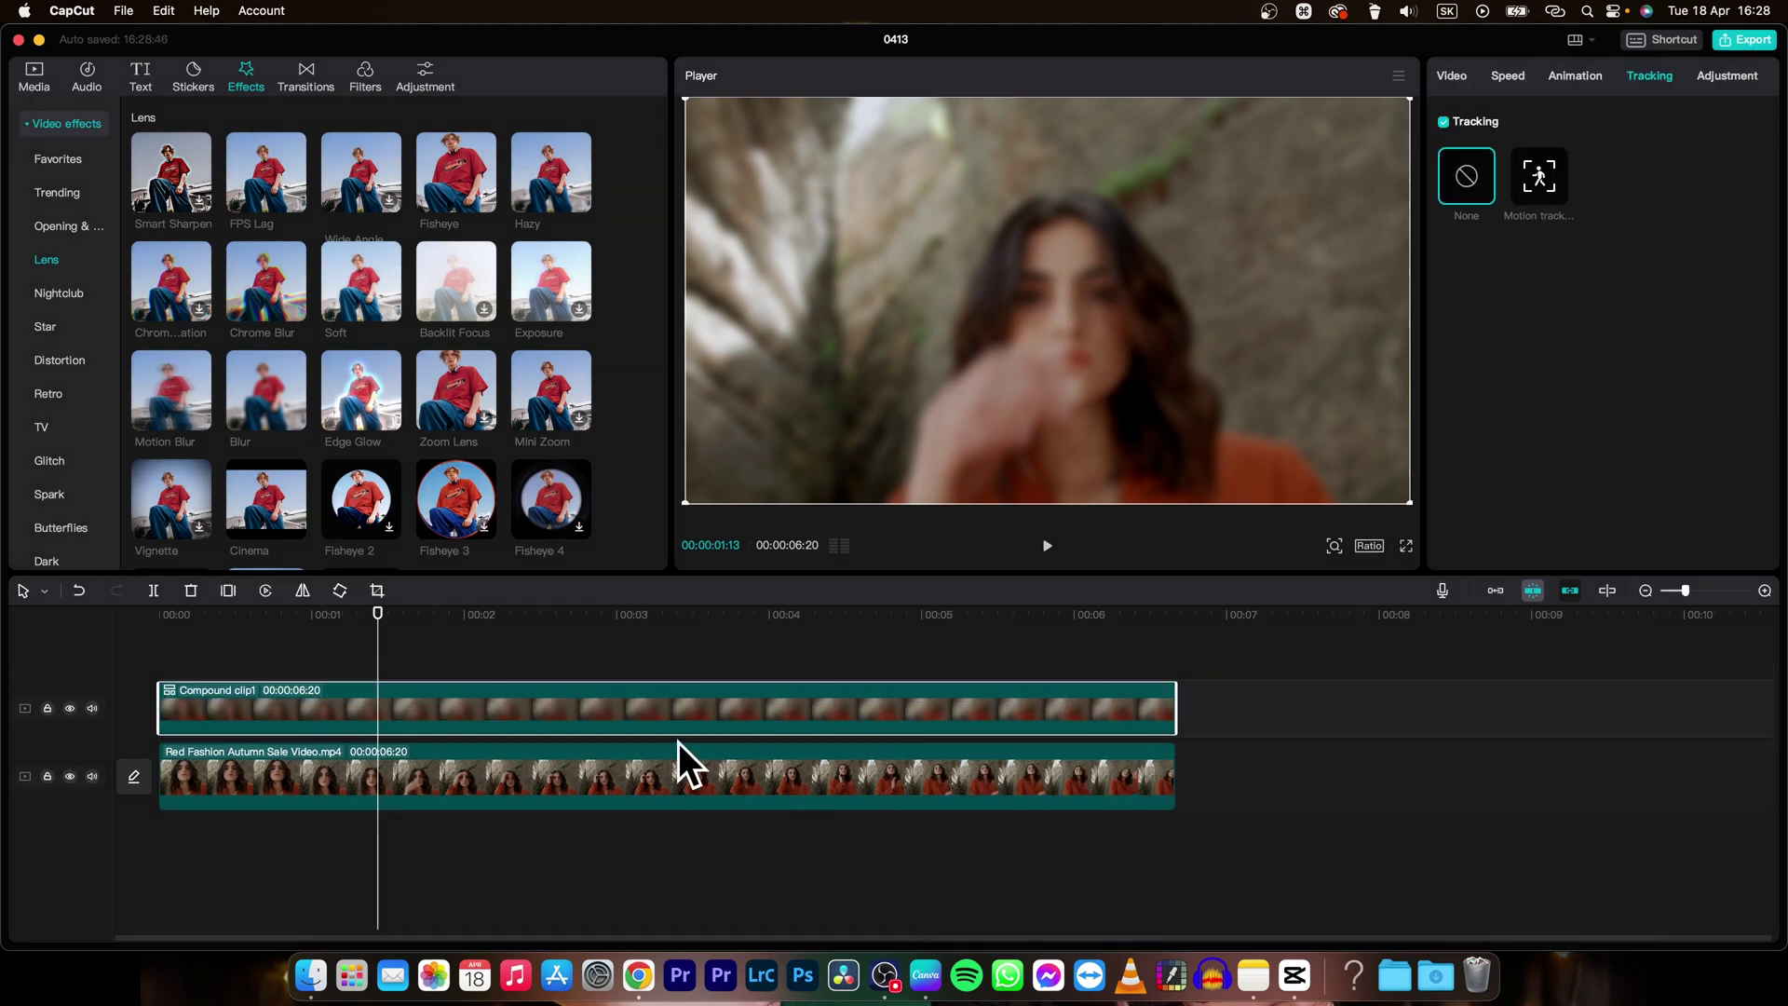
drag(377, 637, 327, 639)
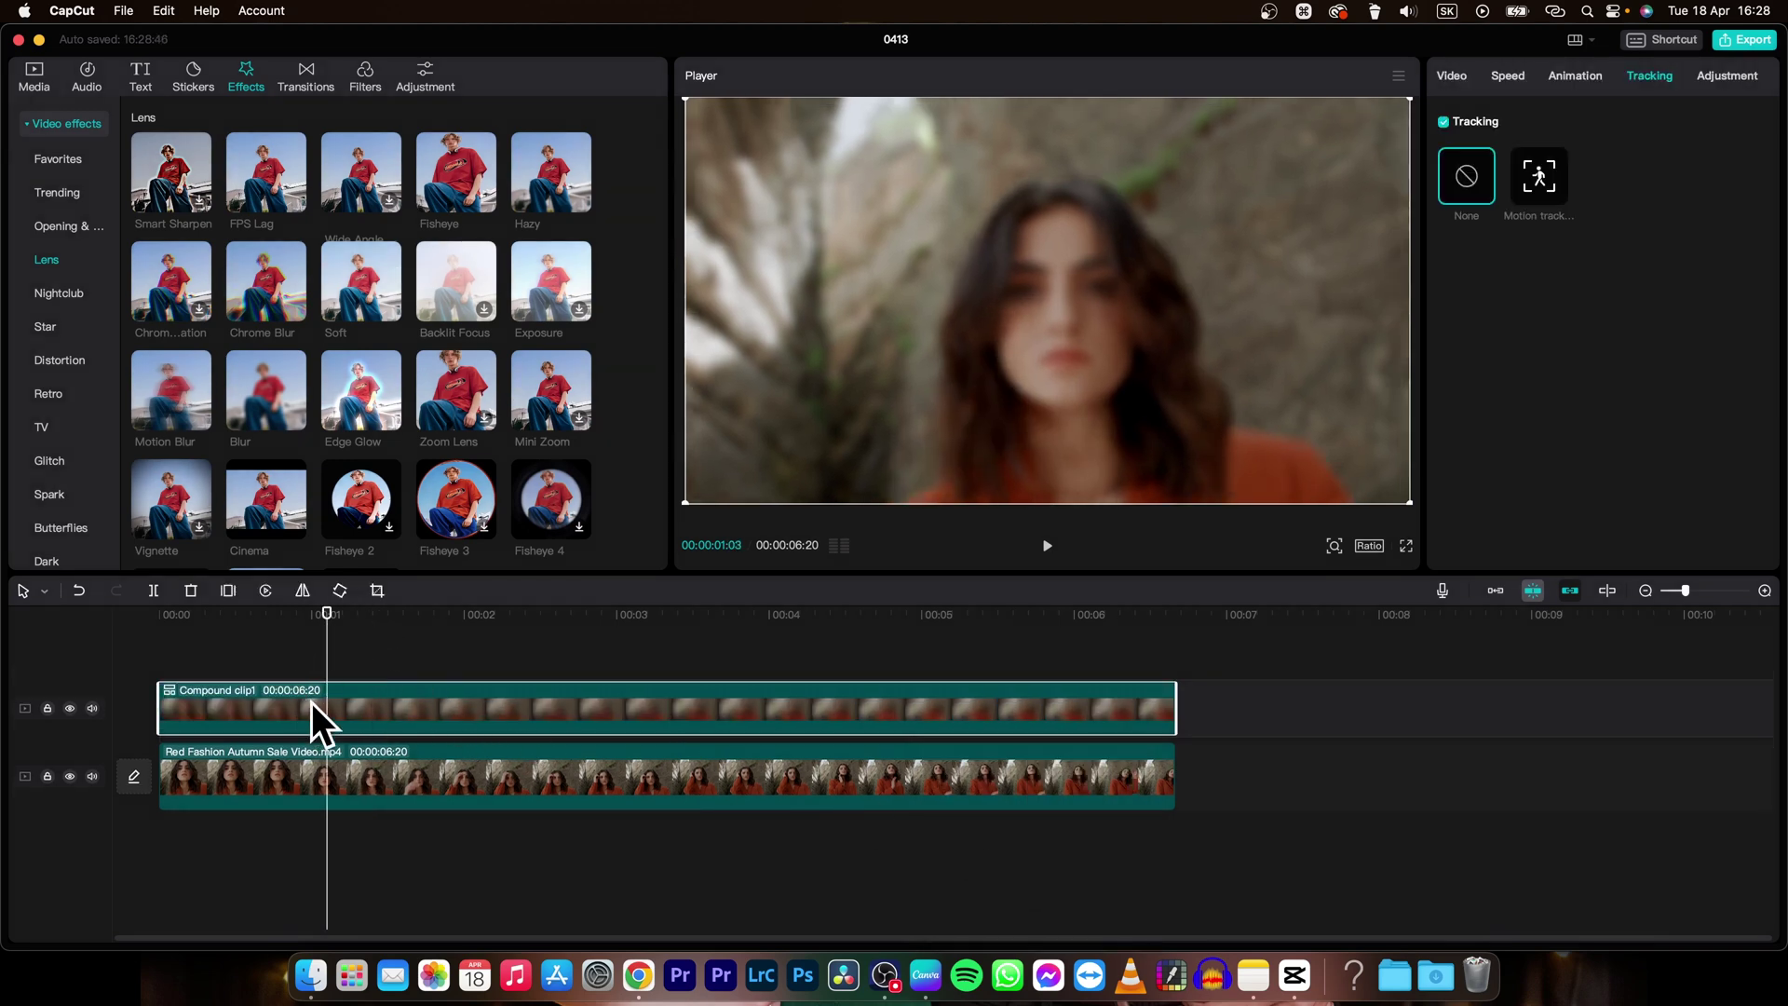
click(314, 775)
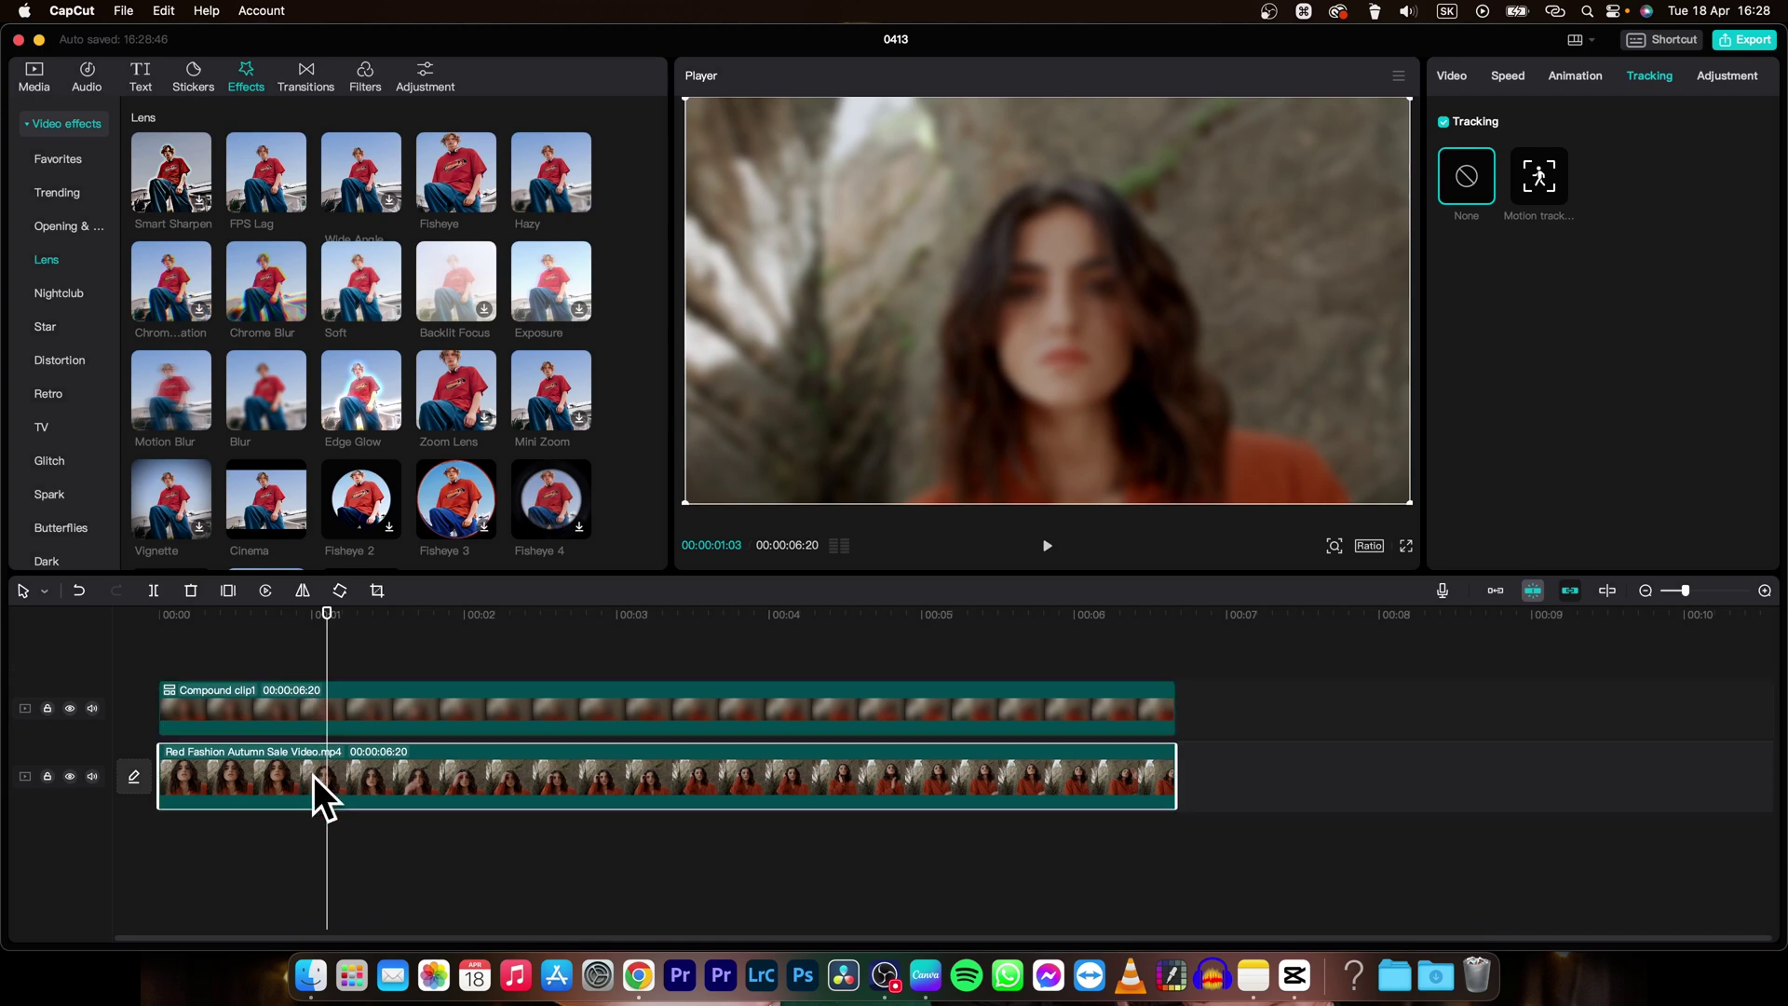
click(327, 712)
drag(327, 649, 187, 659)
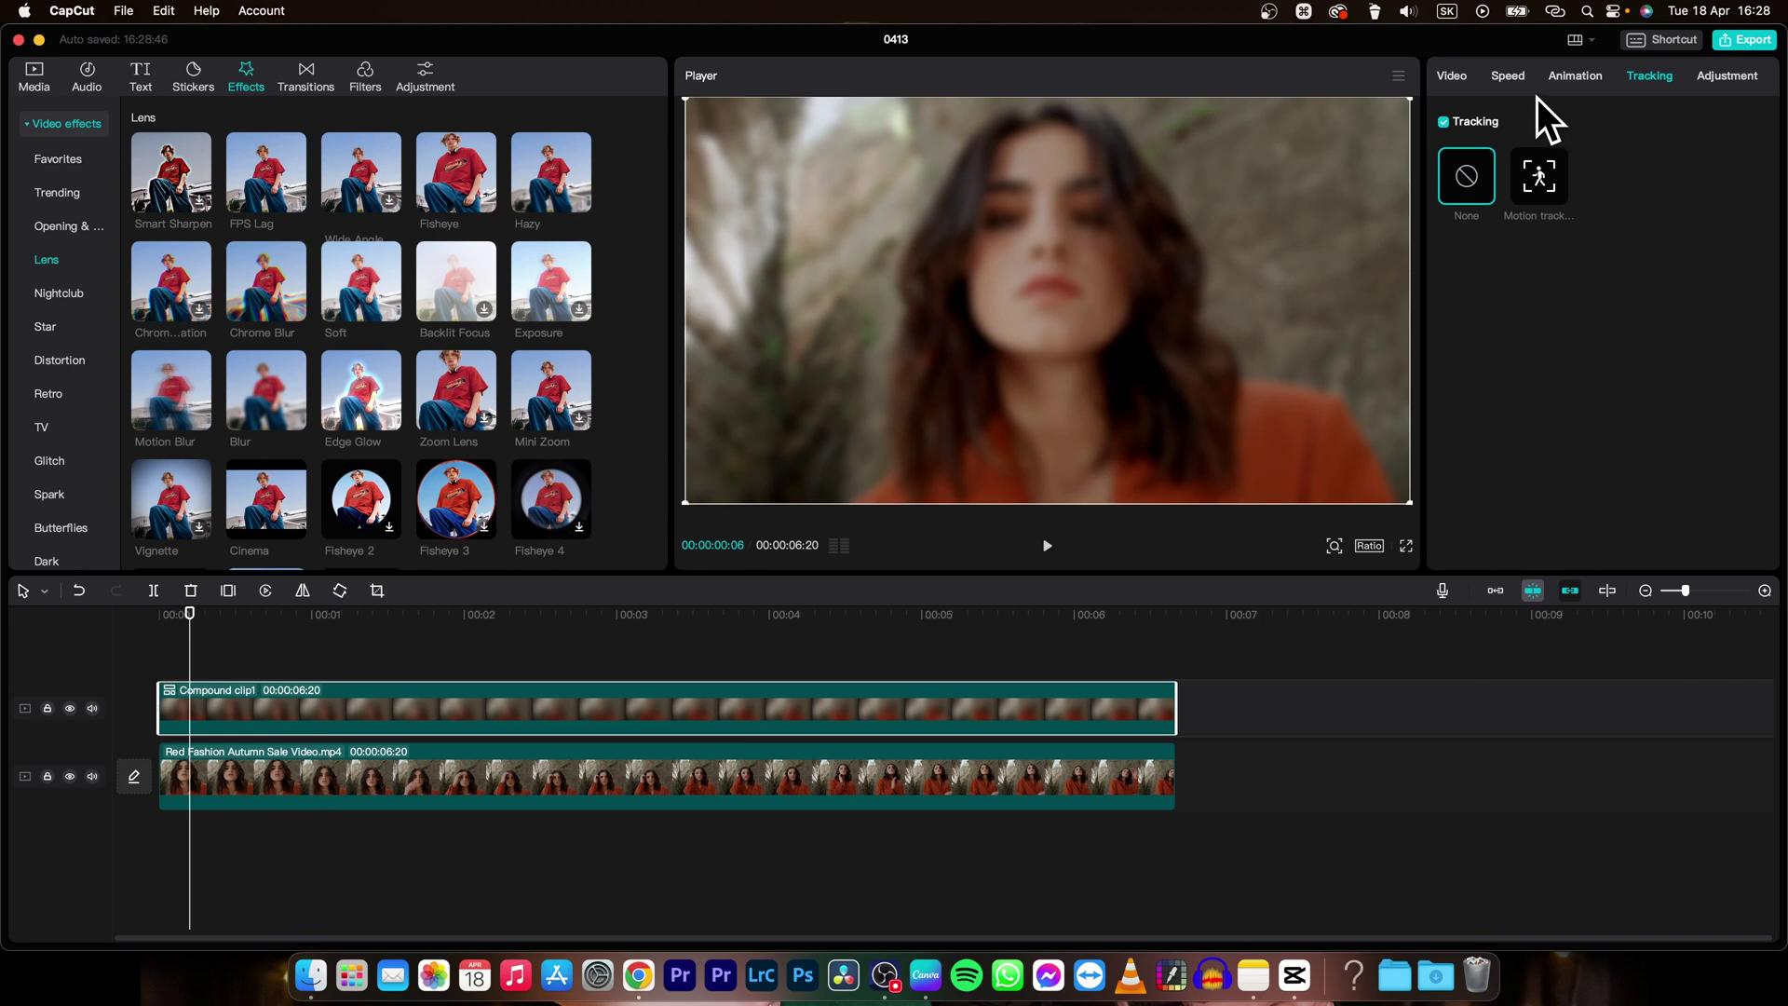
Apply a circle mask to Compound clip1.
click(1470, 79)
click(1643, 120)
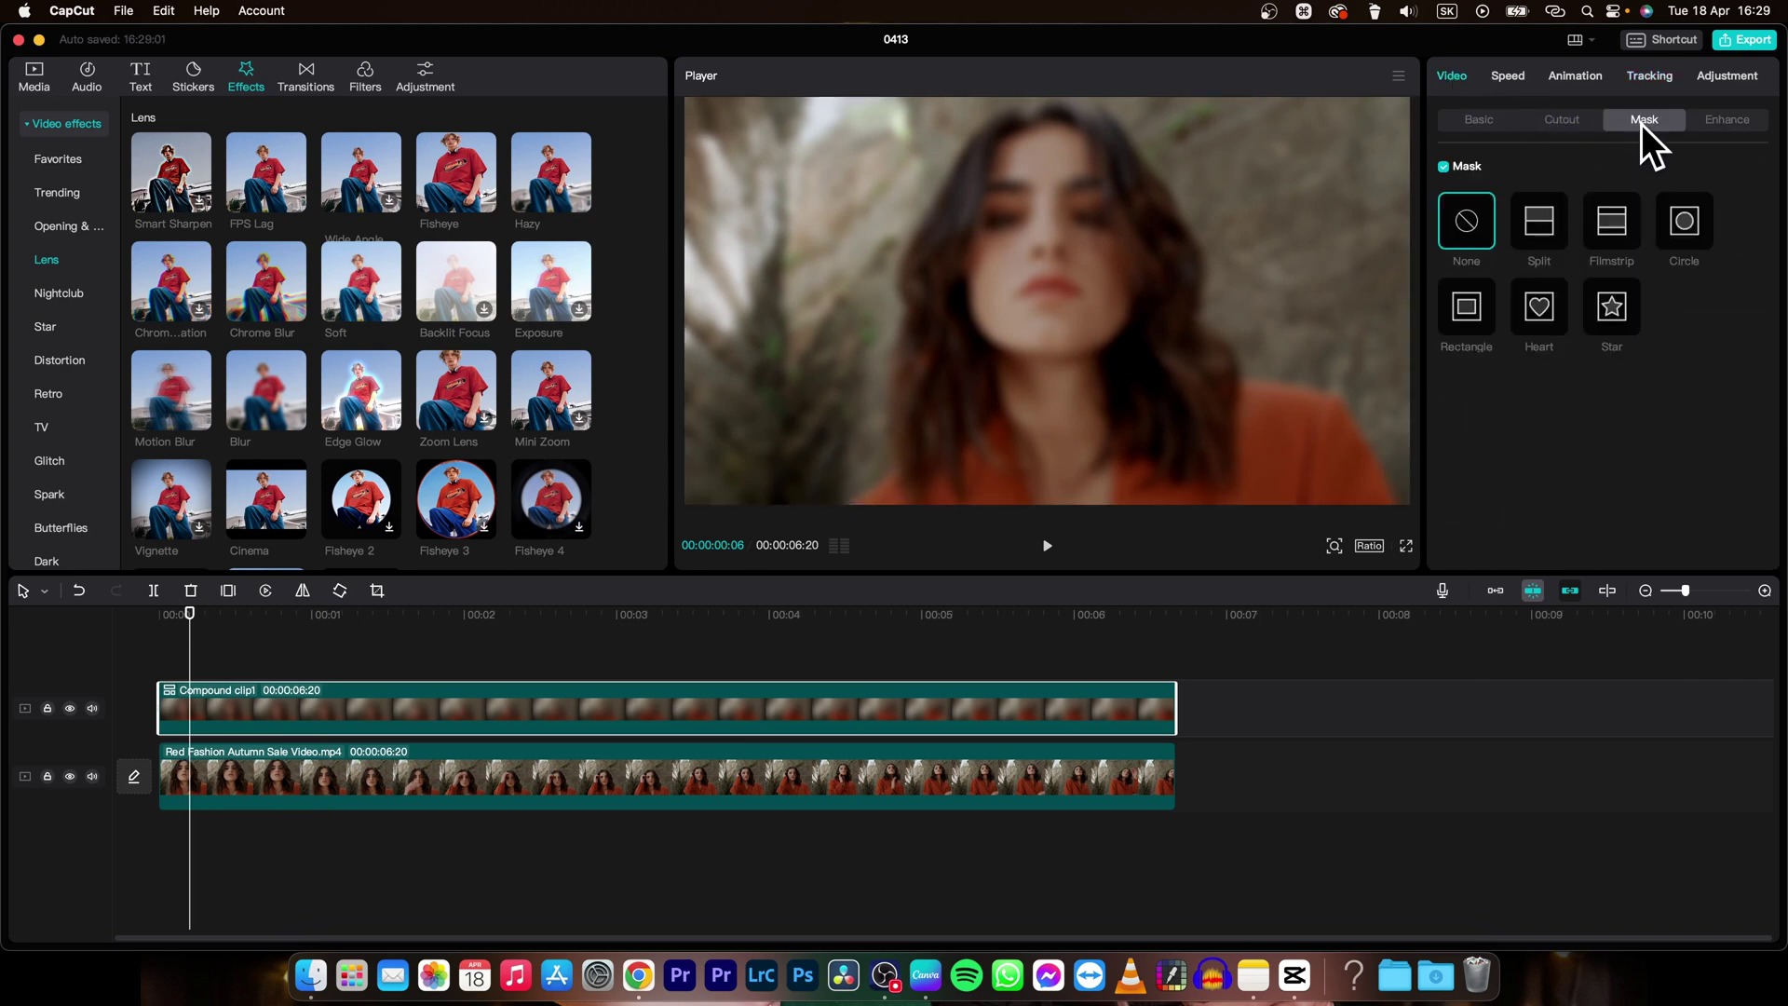
click(1685, 231)
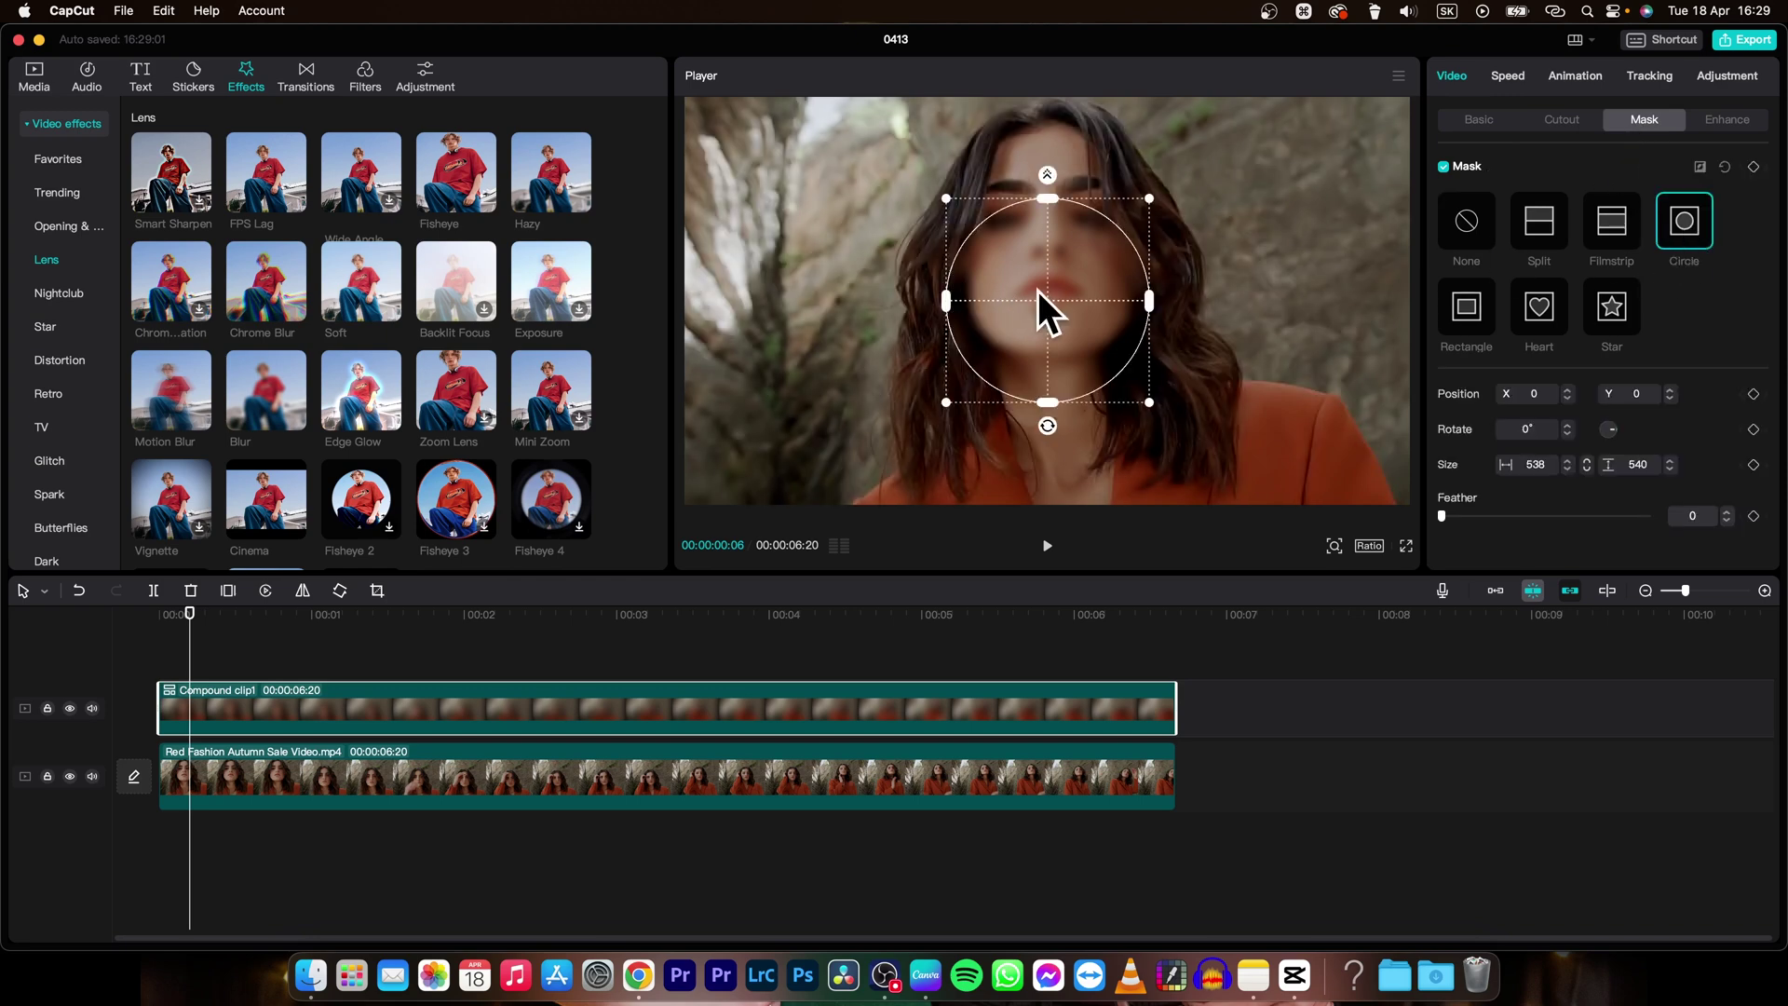
Size the circle mask to 538 by 604 and centre it on her face at X 0, Y 164.
drag(1048, 300, 1047, 240)
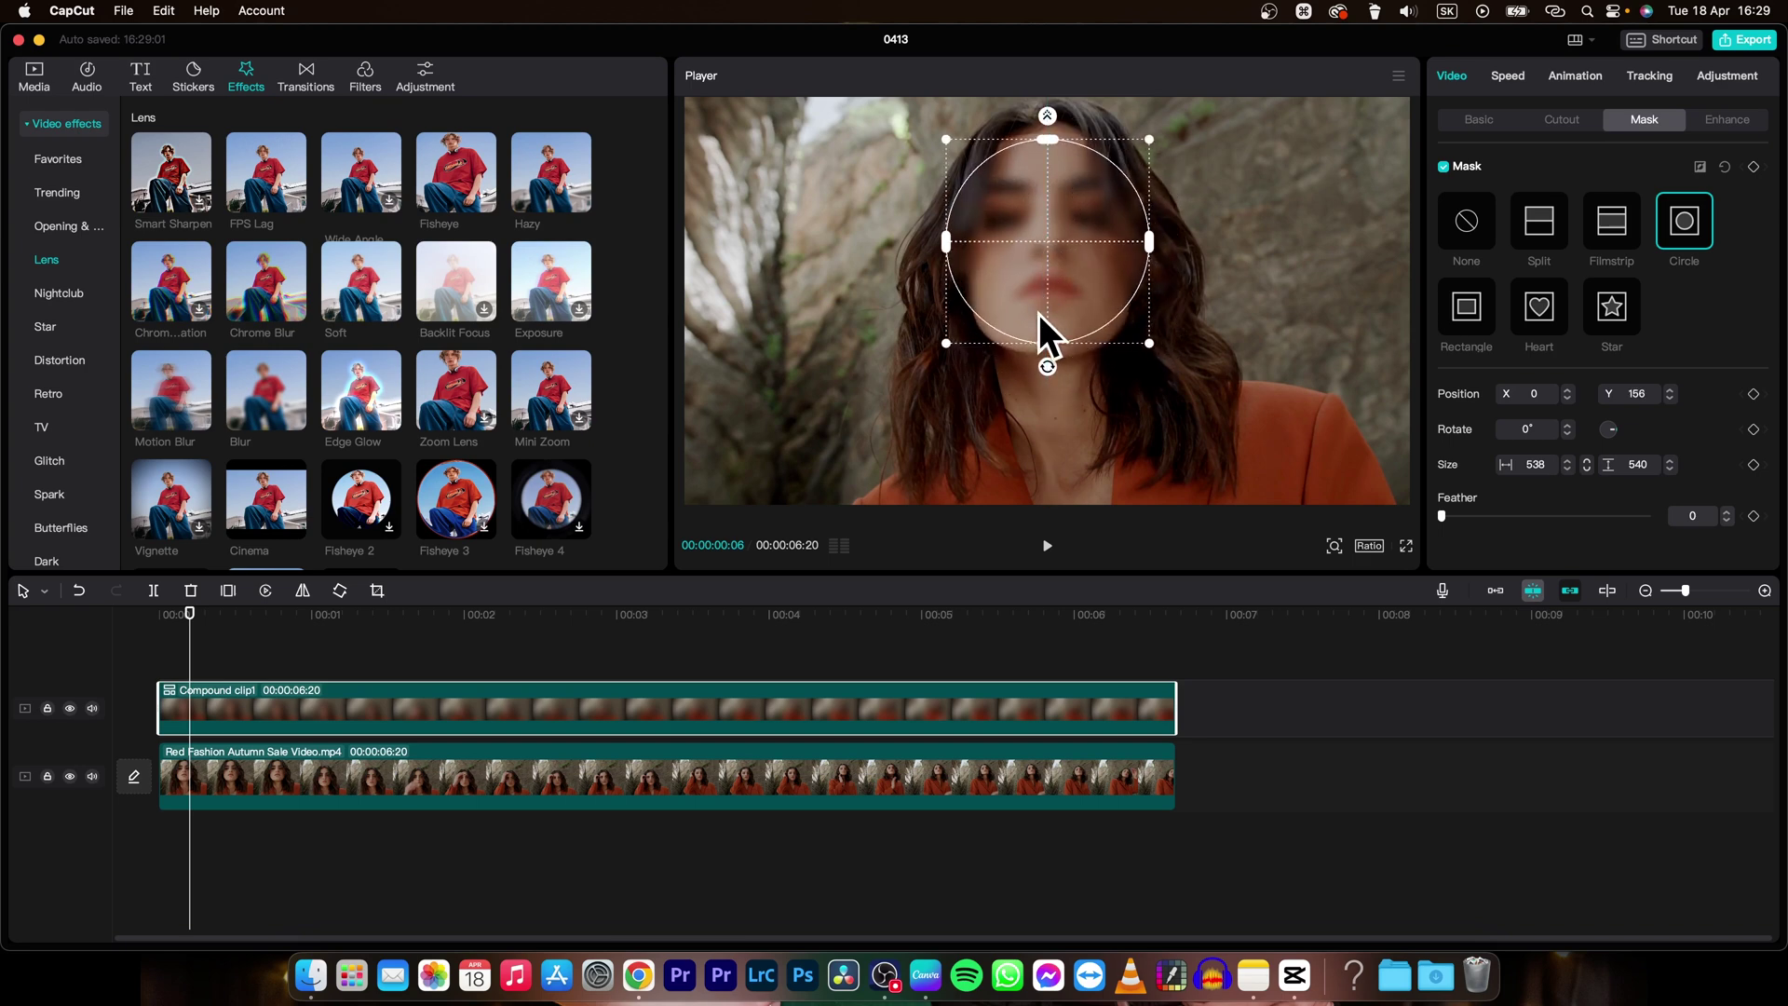
drag(1048, 343, 1044, 356)
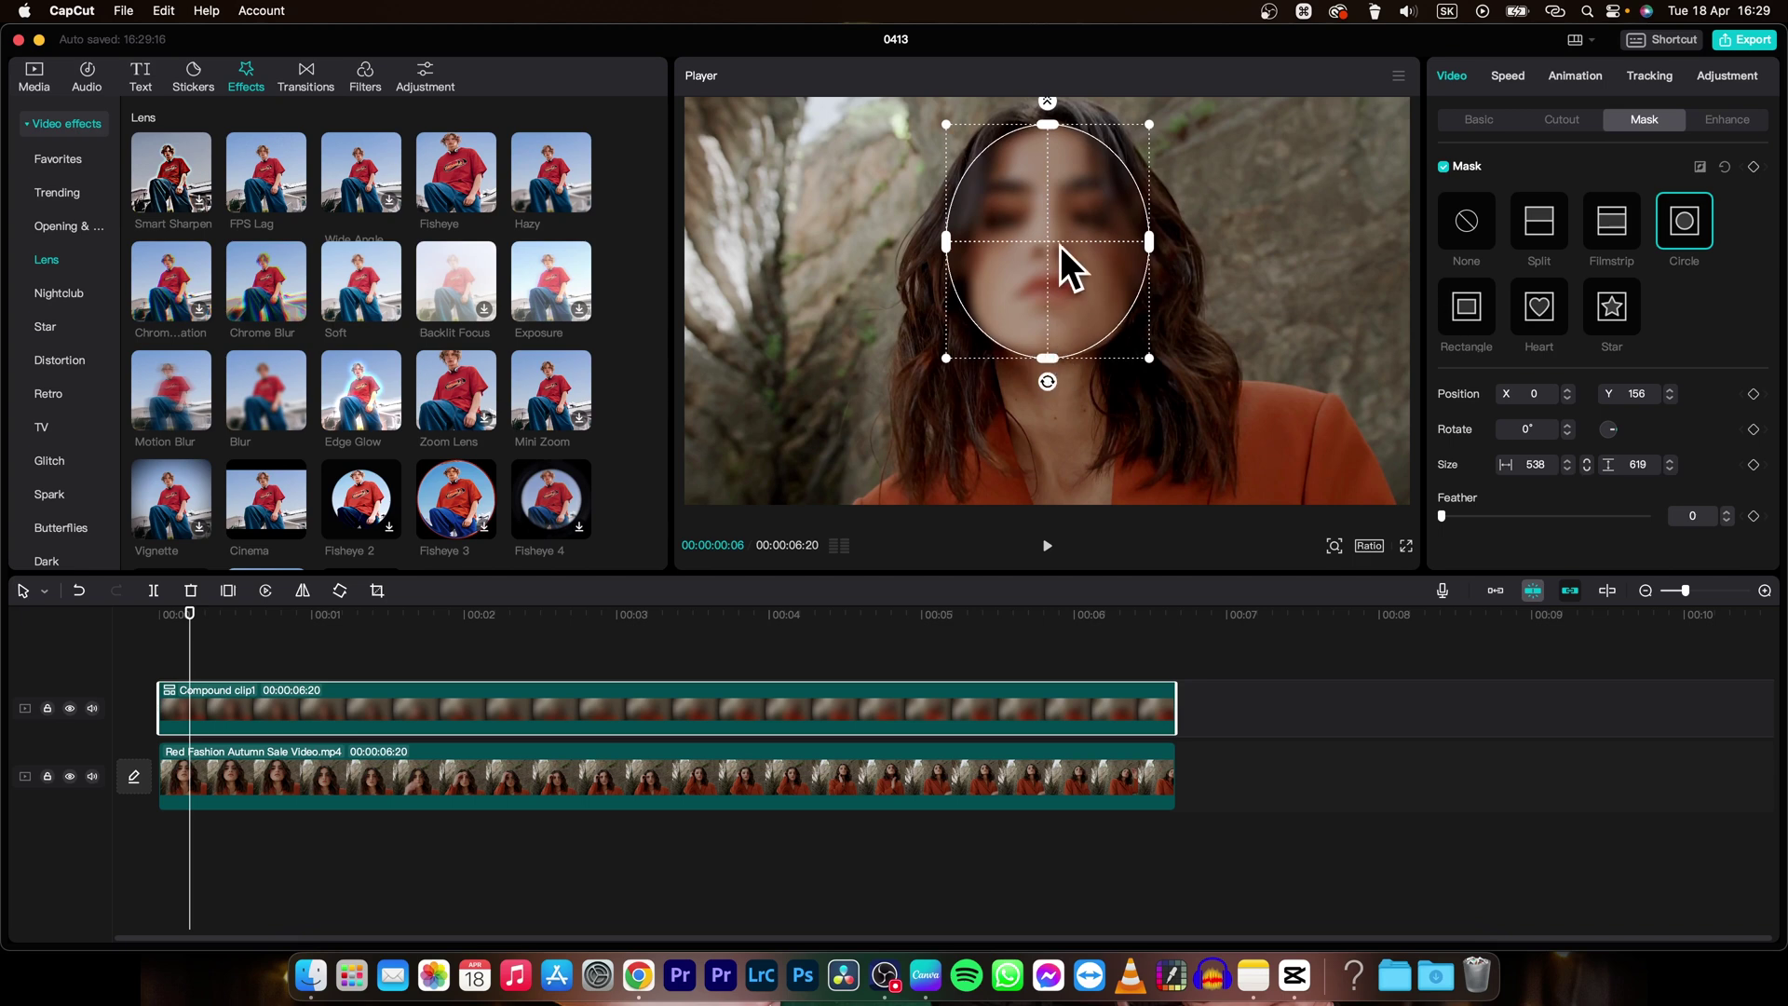
drag(1048, 242, 1053, 238)
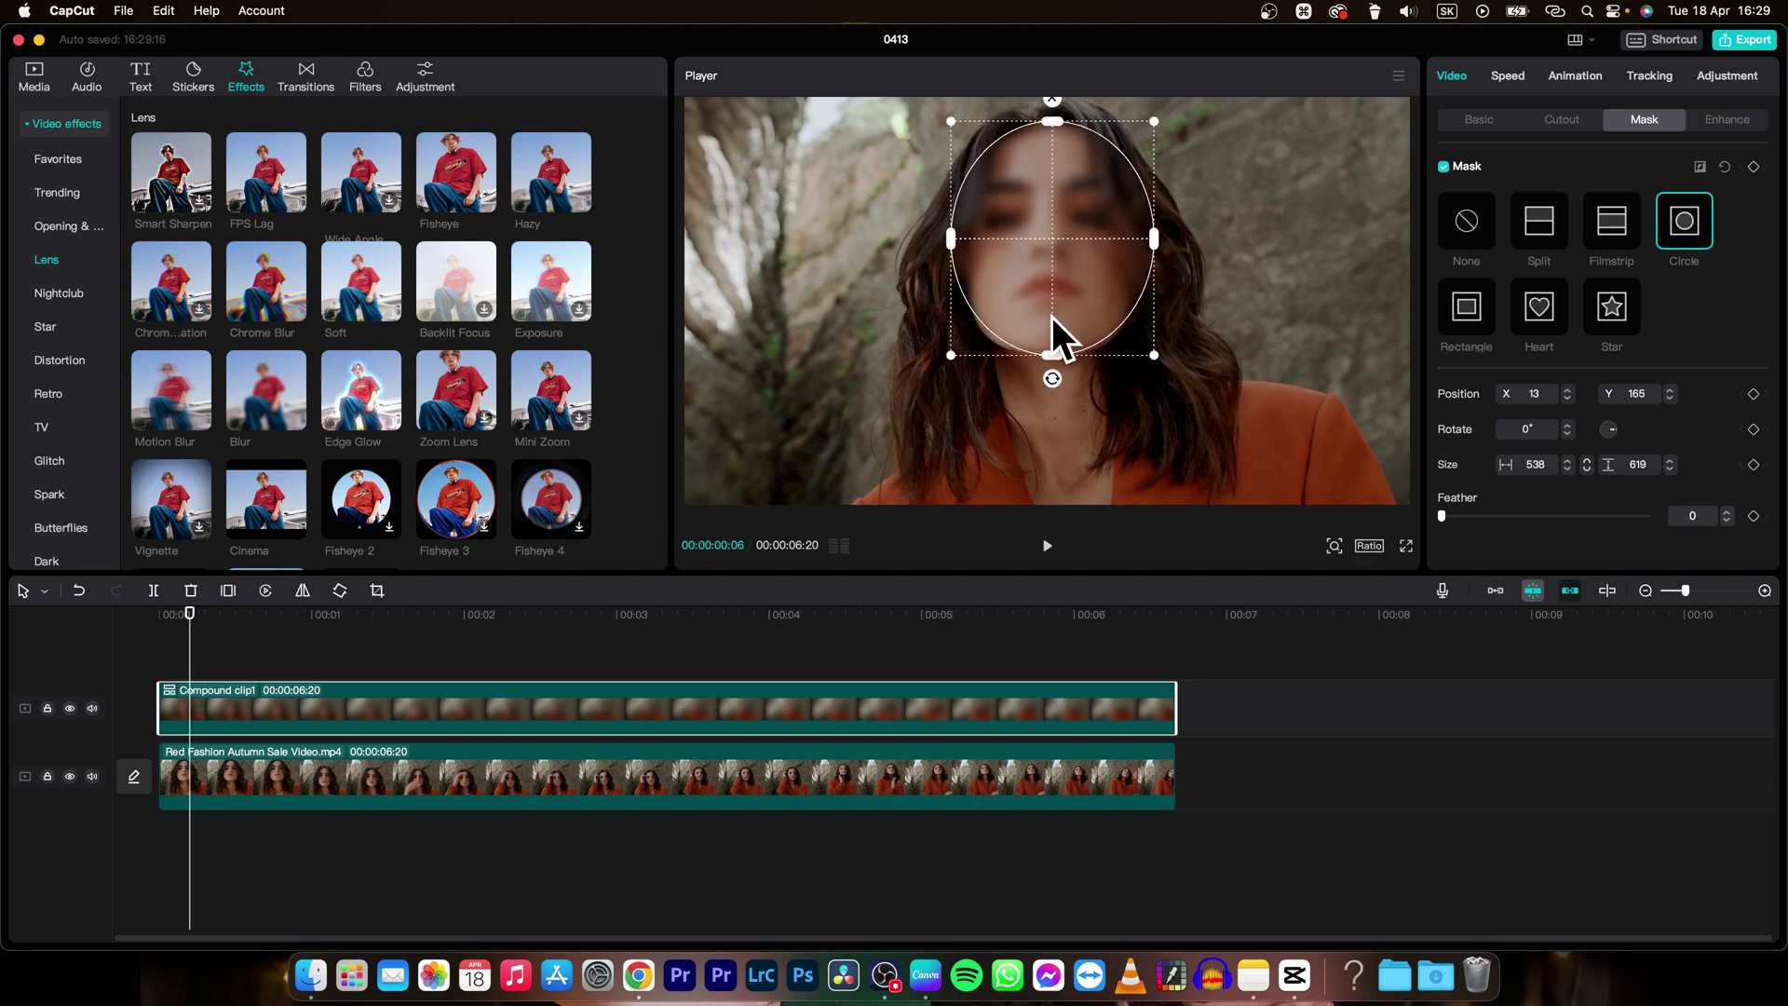
drag(1053, 350, 1052, 343)
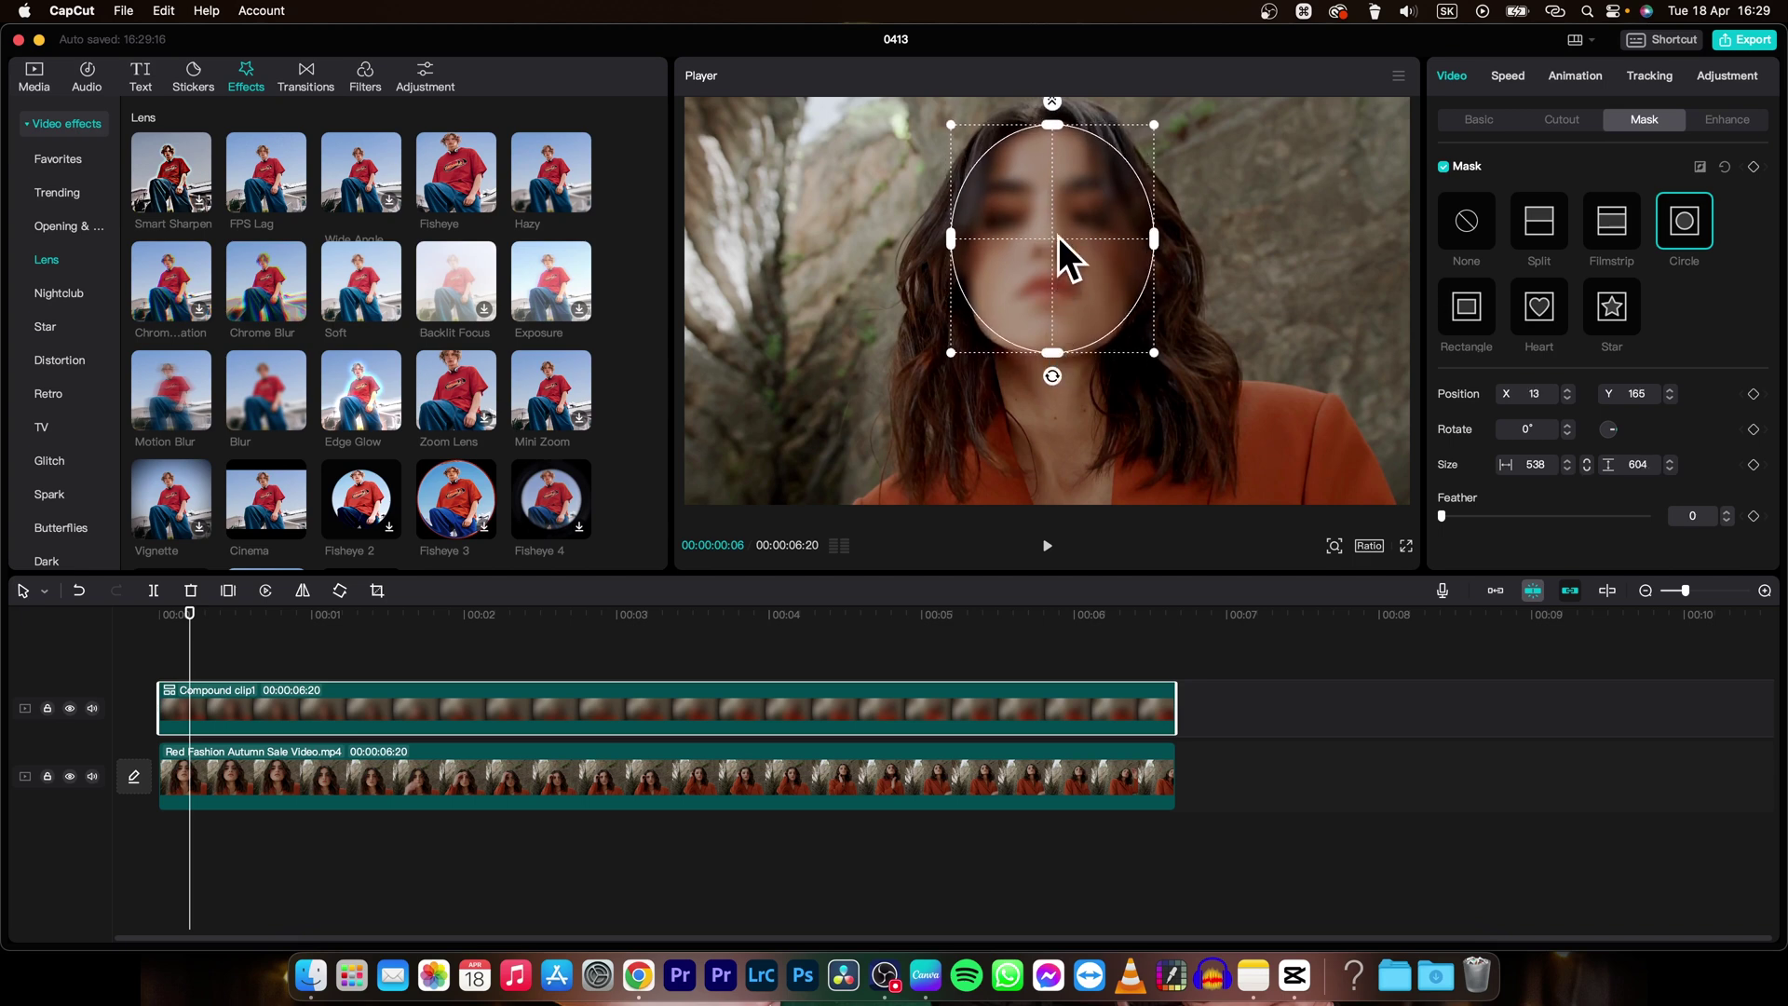
drag(1058, 236, 1049, 237)
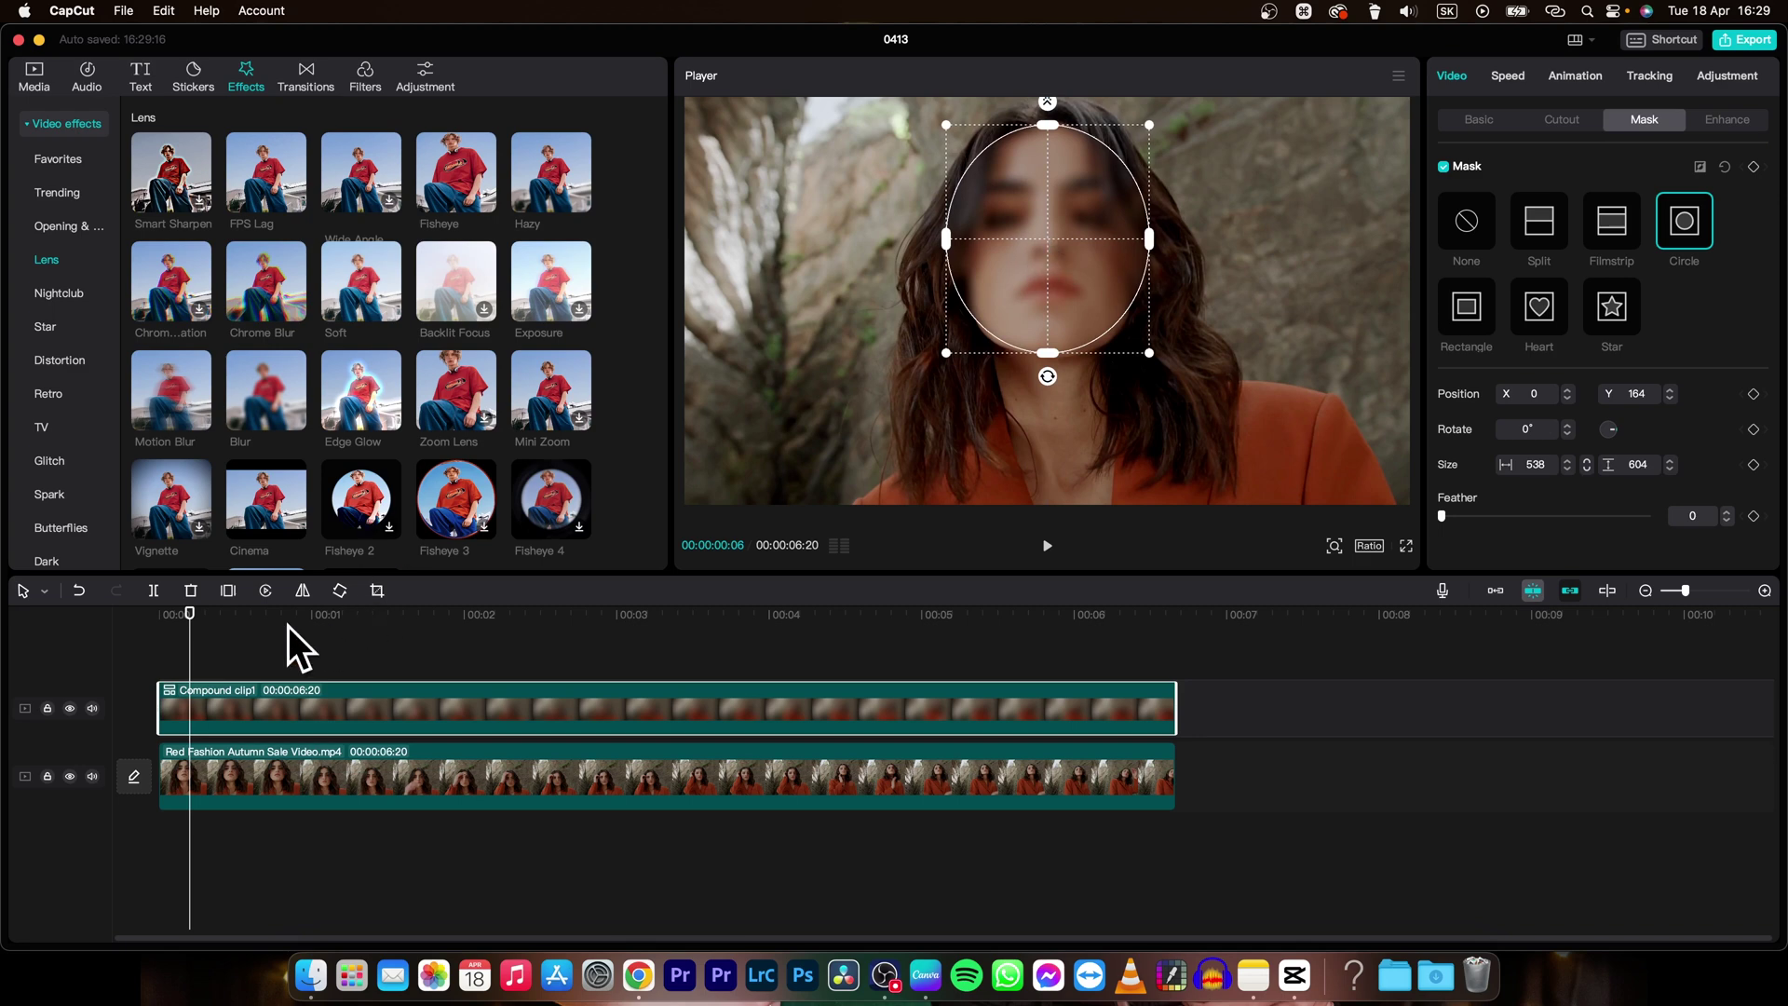
drag(188, 631, 175, 637)
click(229, 667)
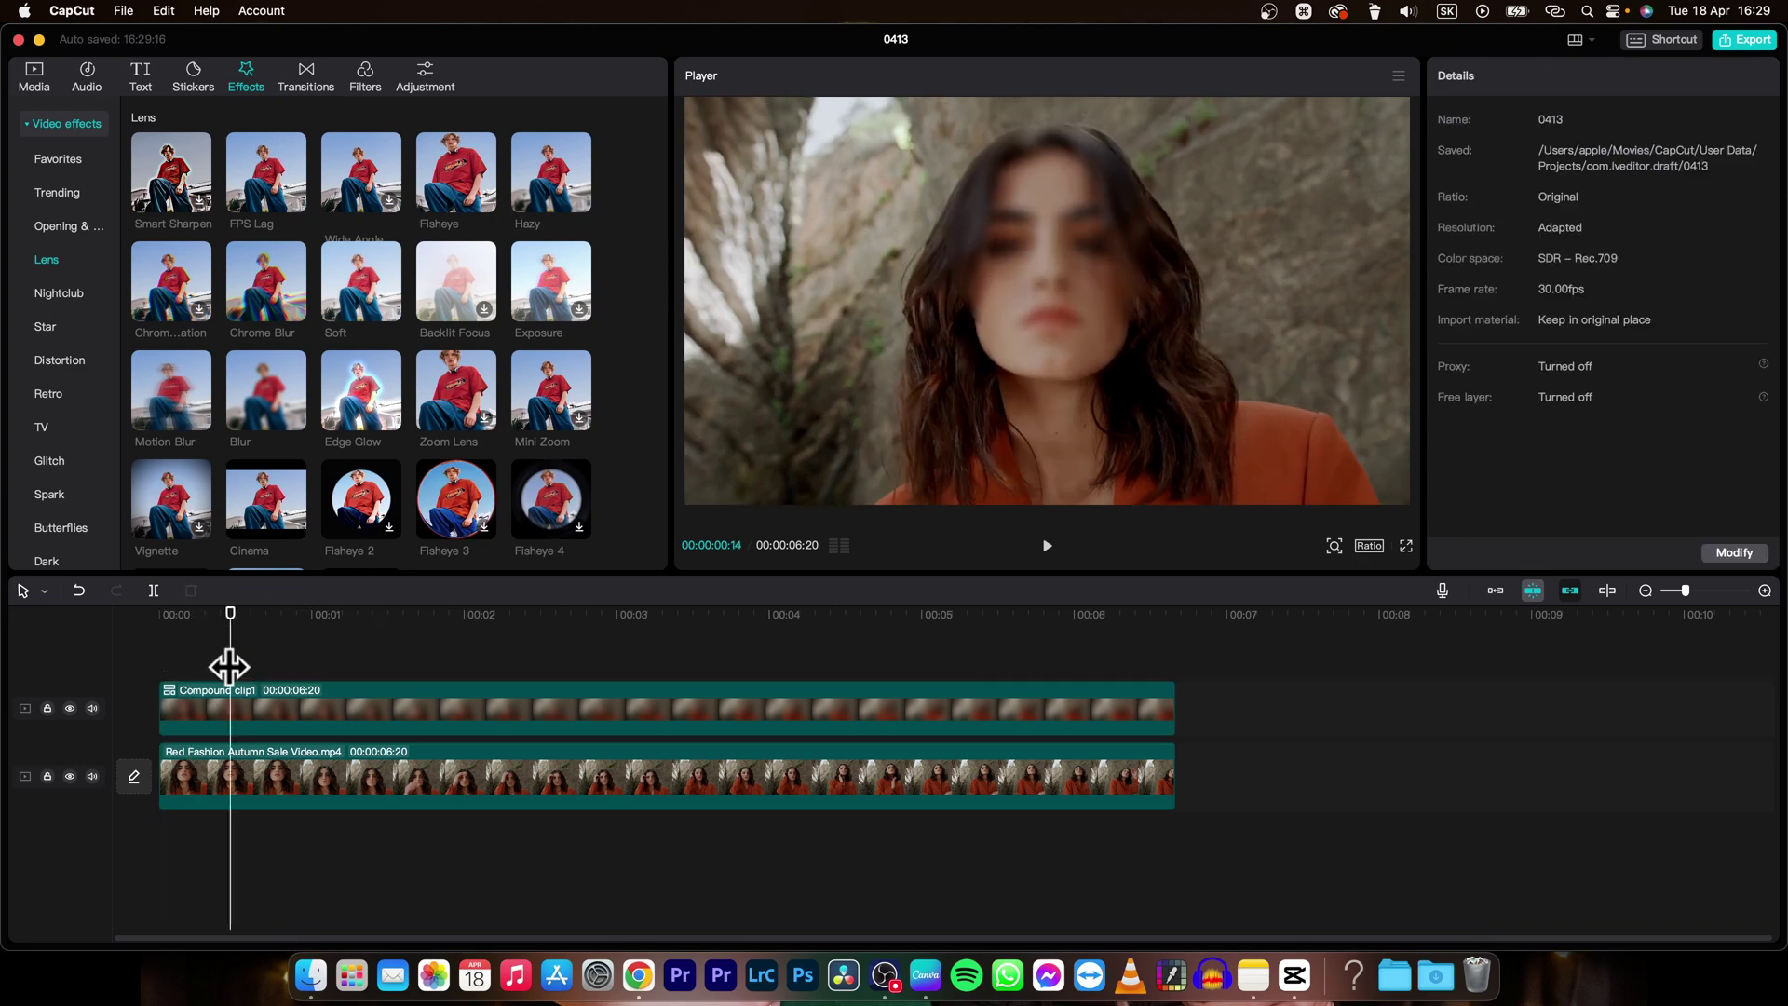
key(space)
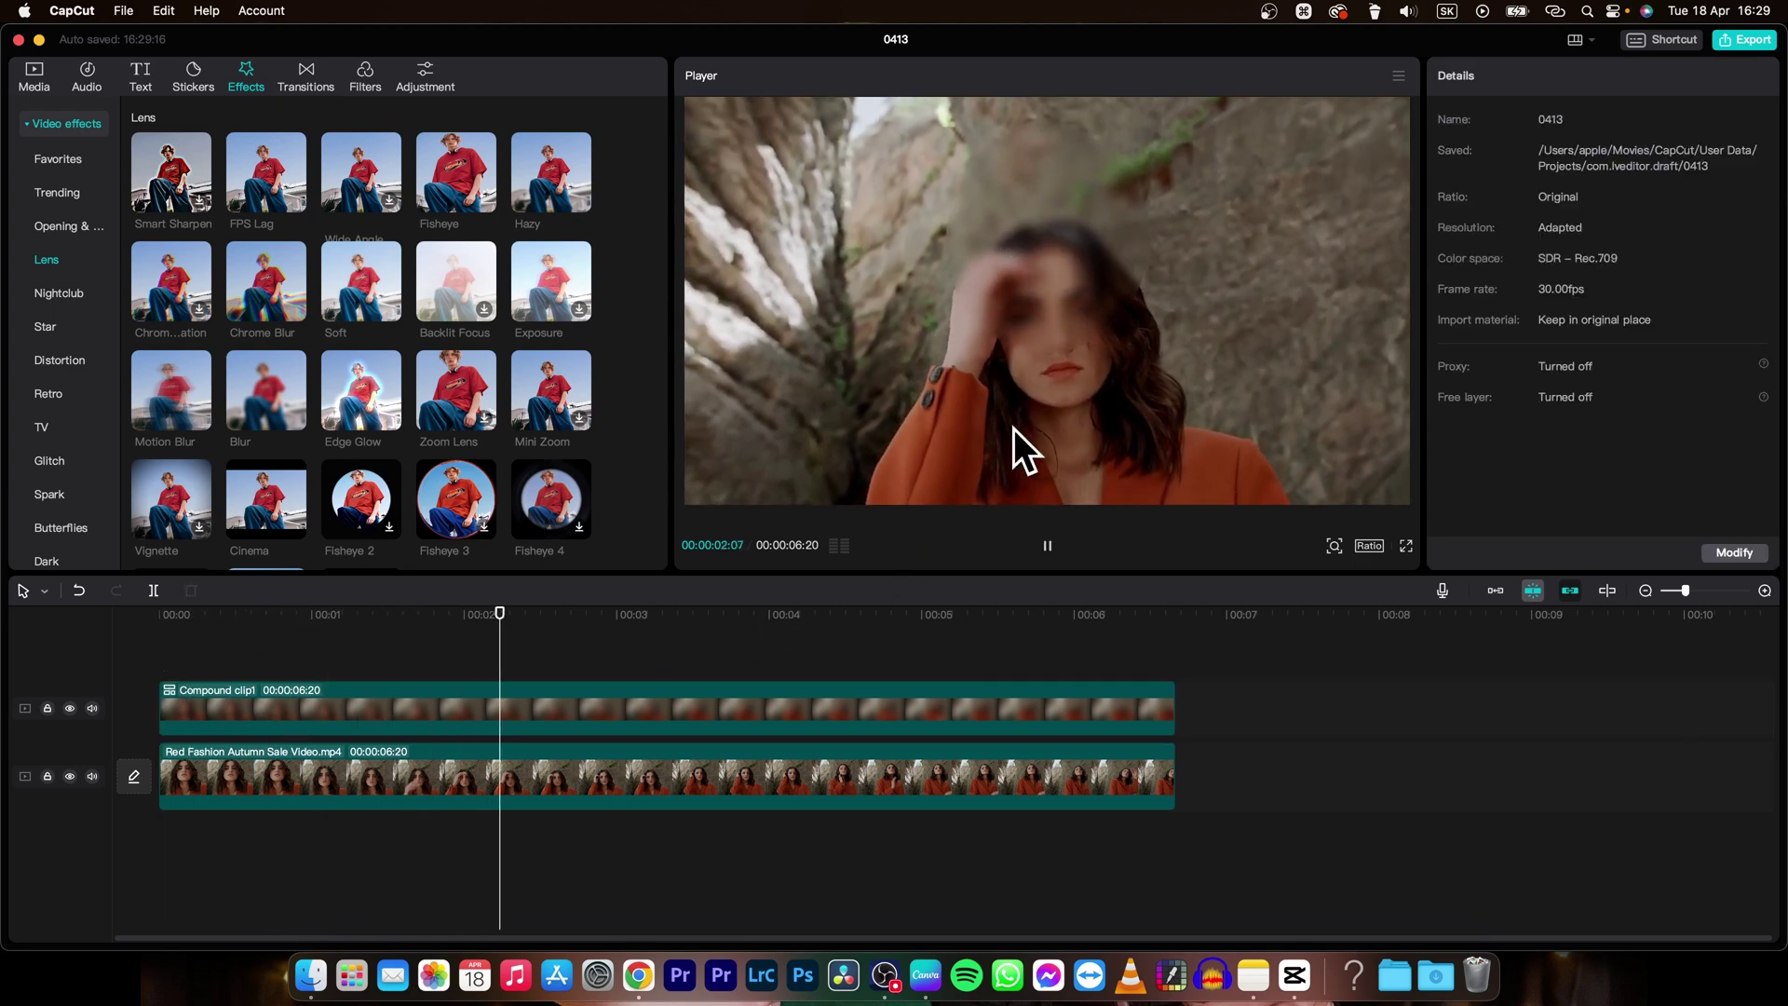
key(space)
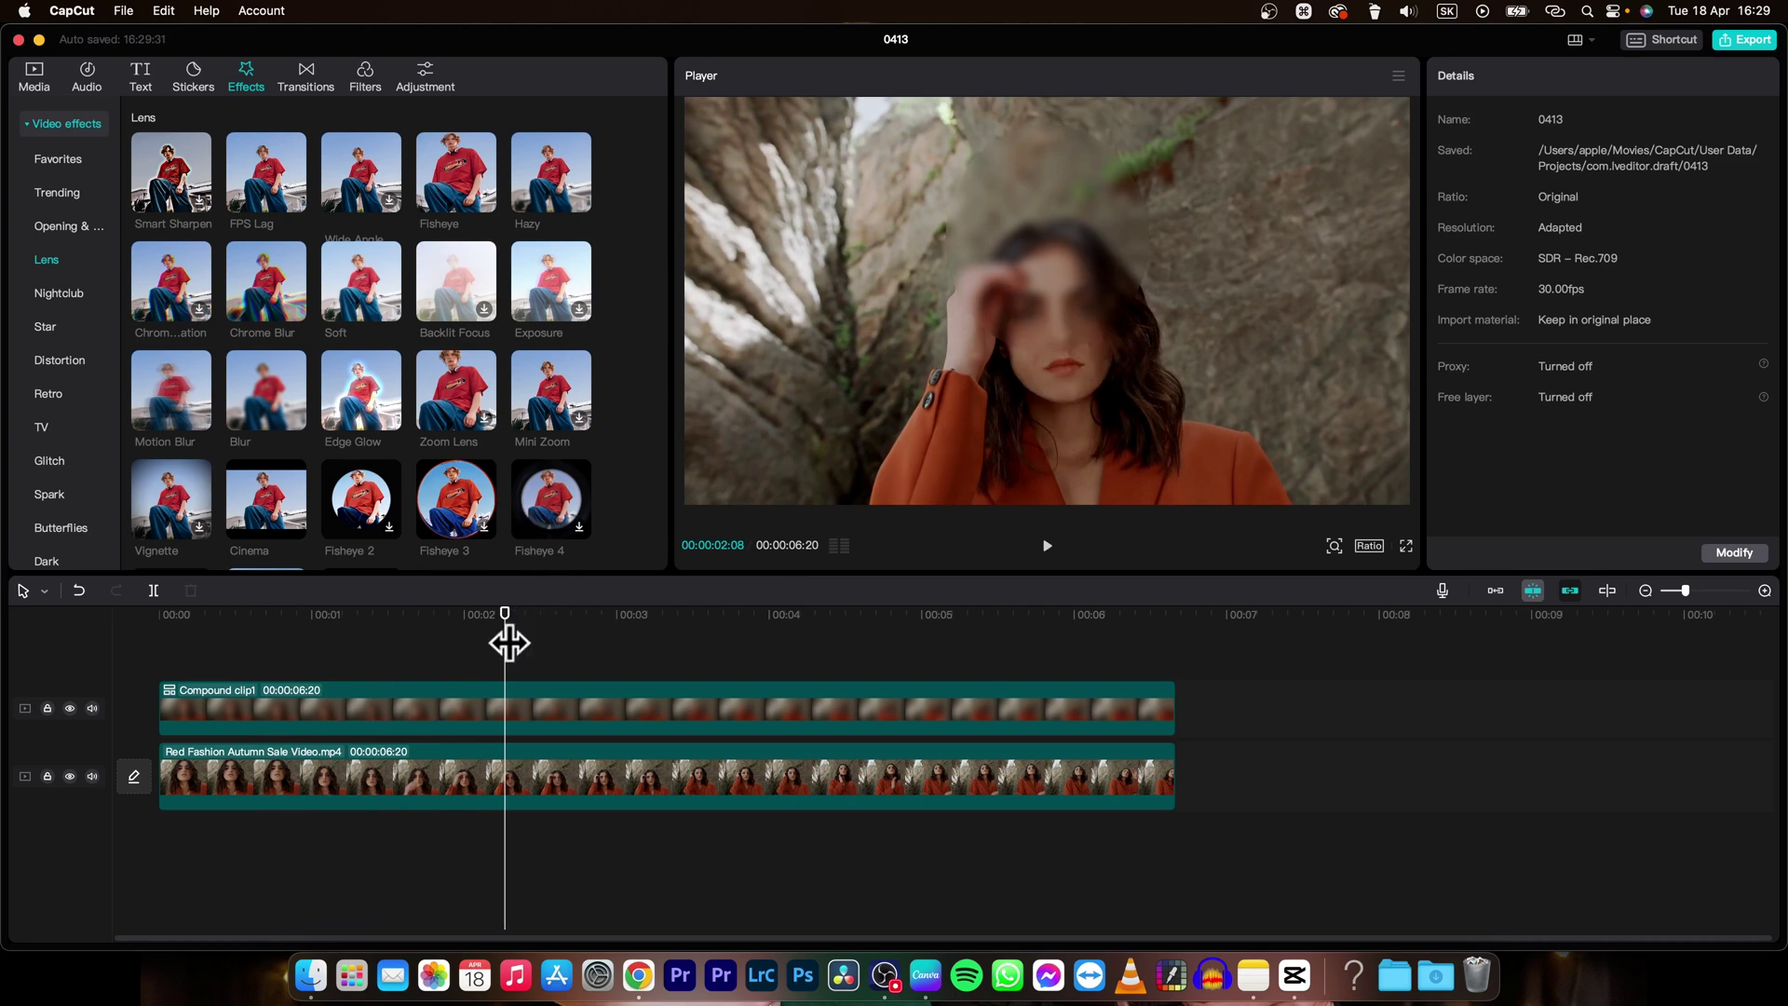
drag(508, 642, 180, 662)
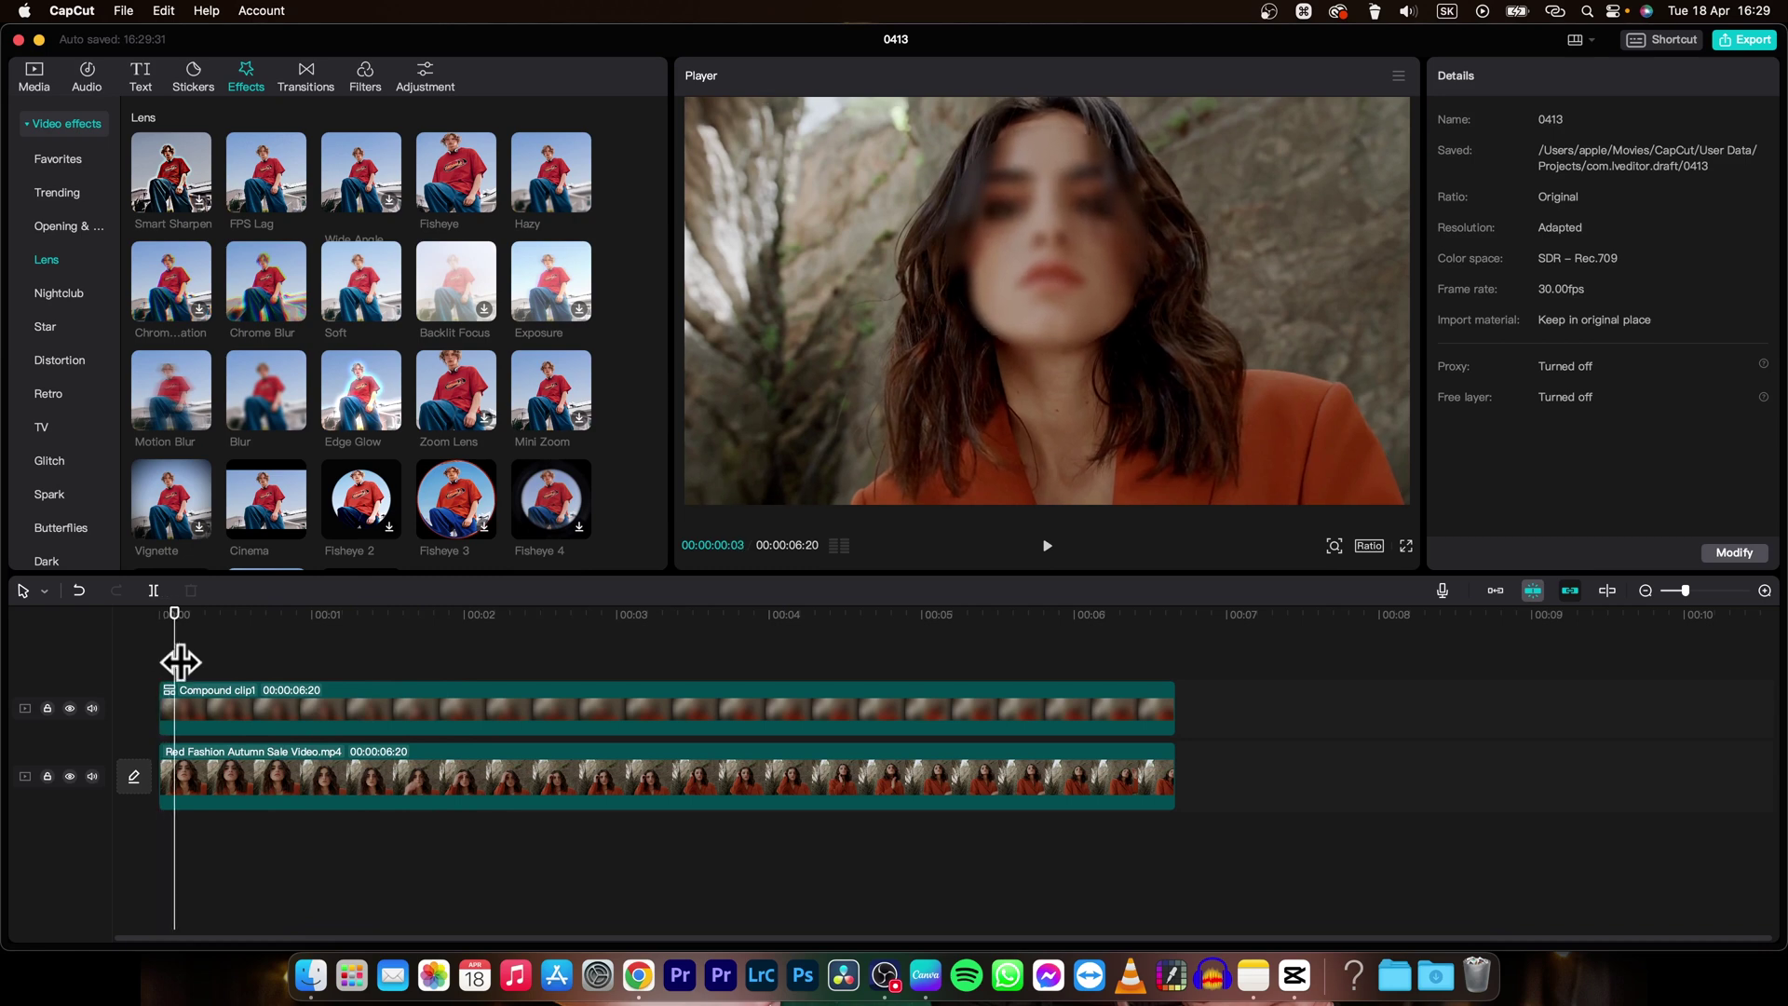
Add the first mask Position keyframe at the start of Compound clip1.
click(238, 694)
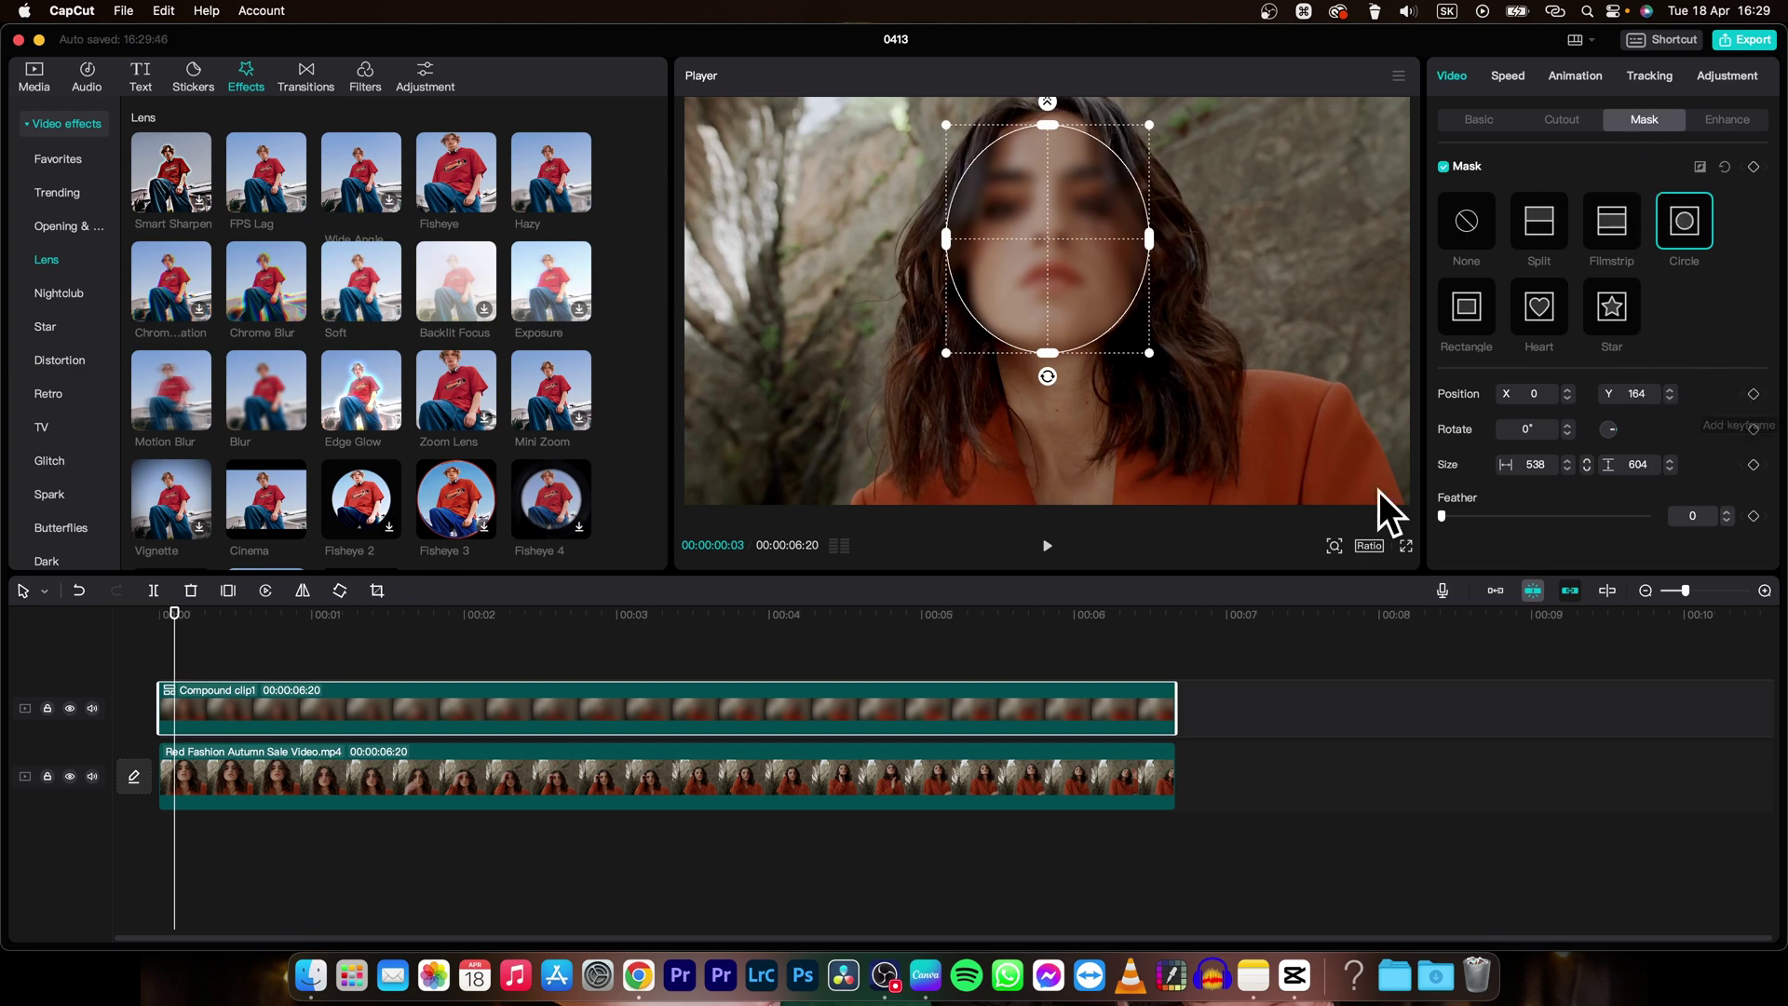
click(1755, 395)
drag(175, 641, 291, 606)
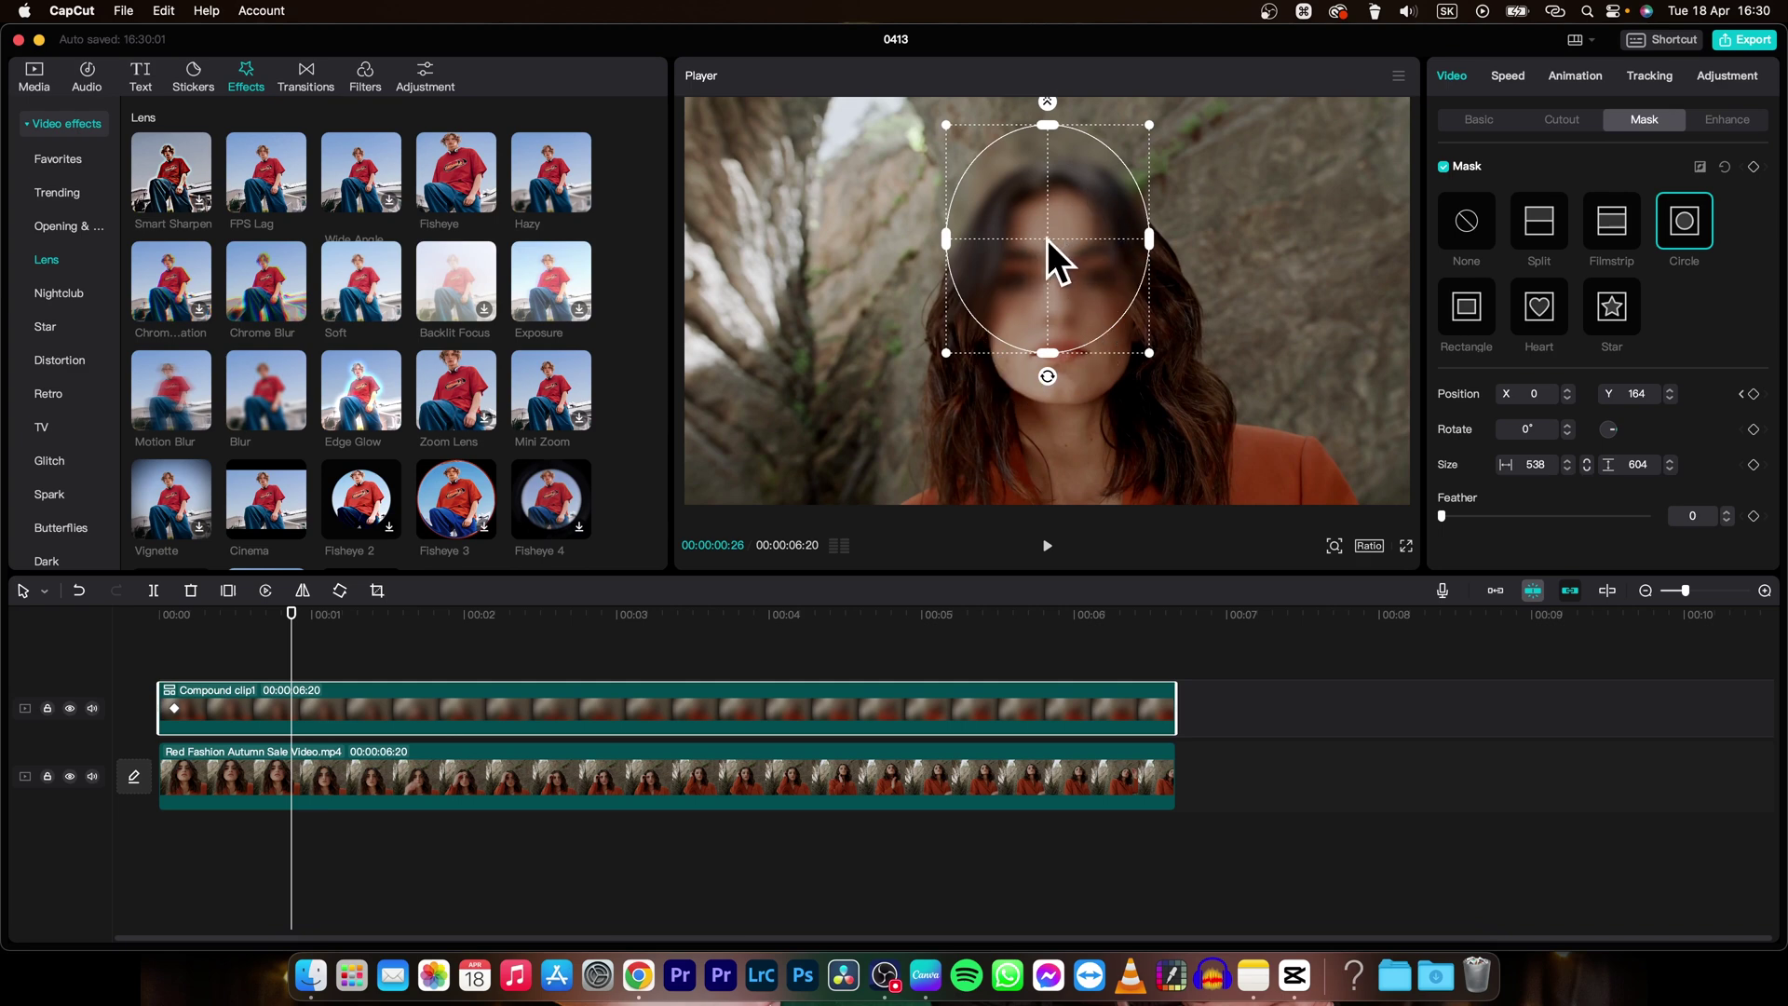
Keyframe the mask onto her face at several later frames, undoing one misplaced move.
drag(1047, 239, 1056, 290)
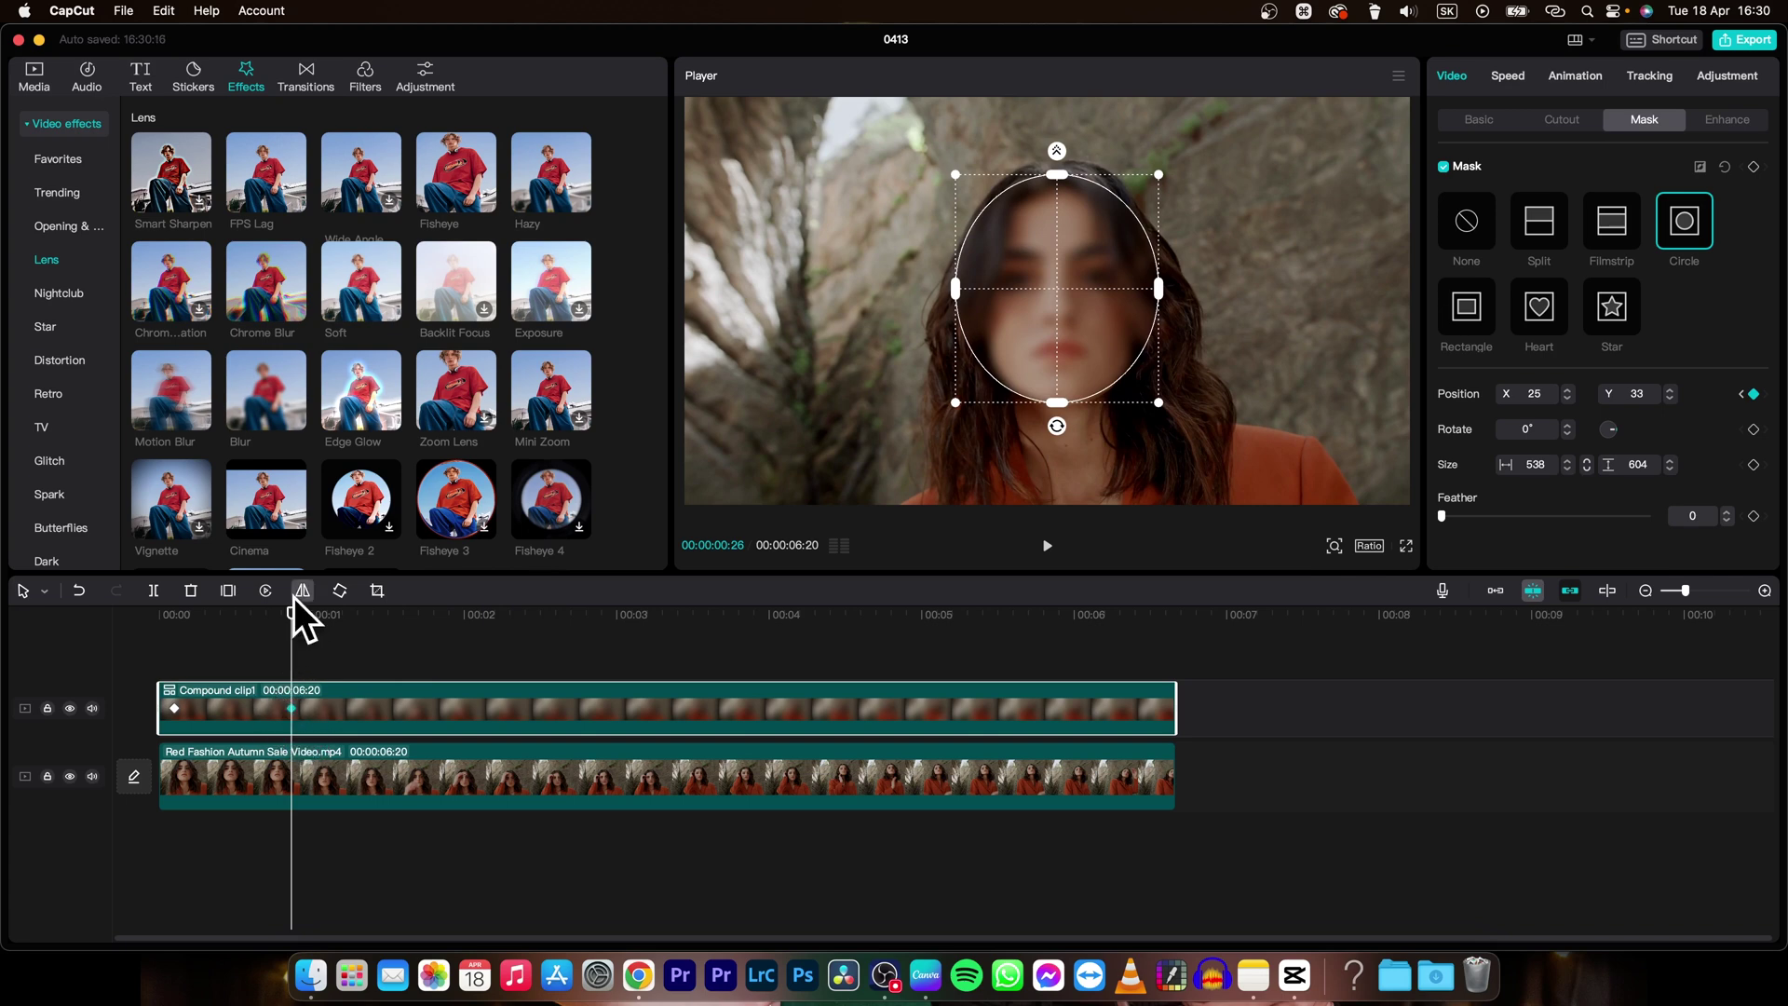
drag(290, 641, 387, 651)
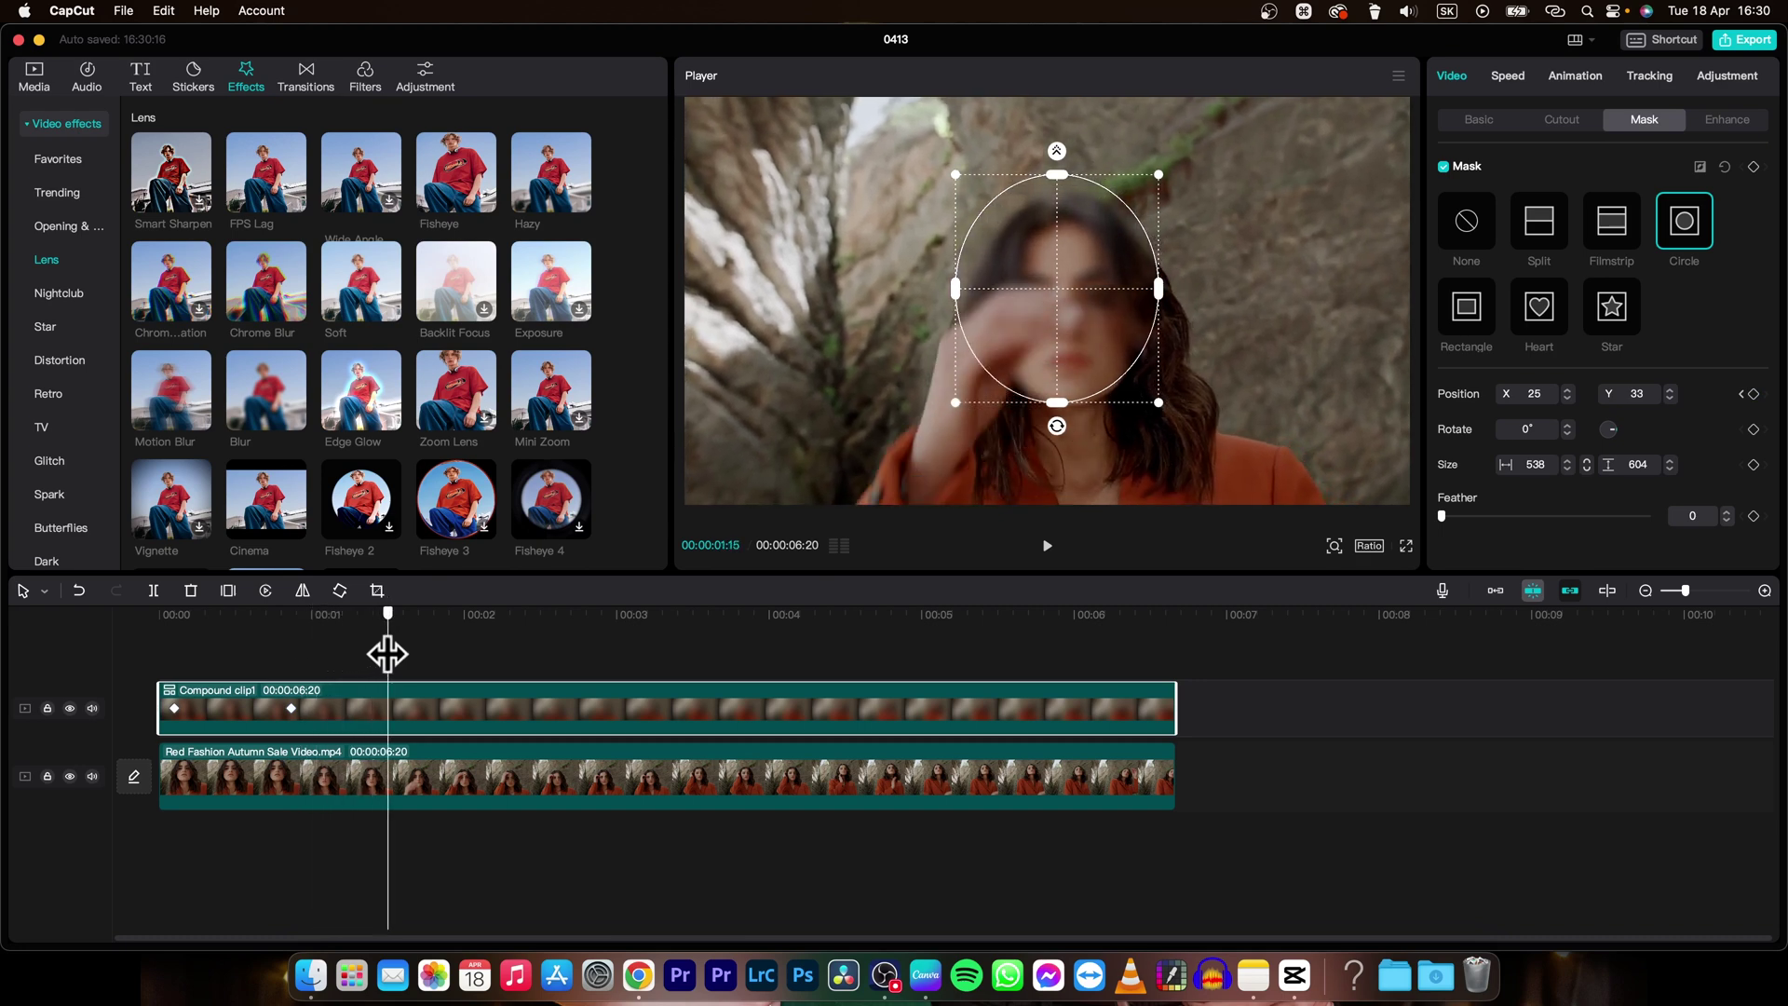
drag(1057, 285, 1064, 300)
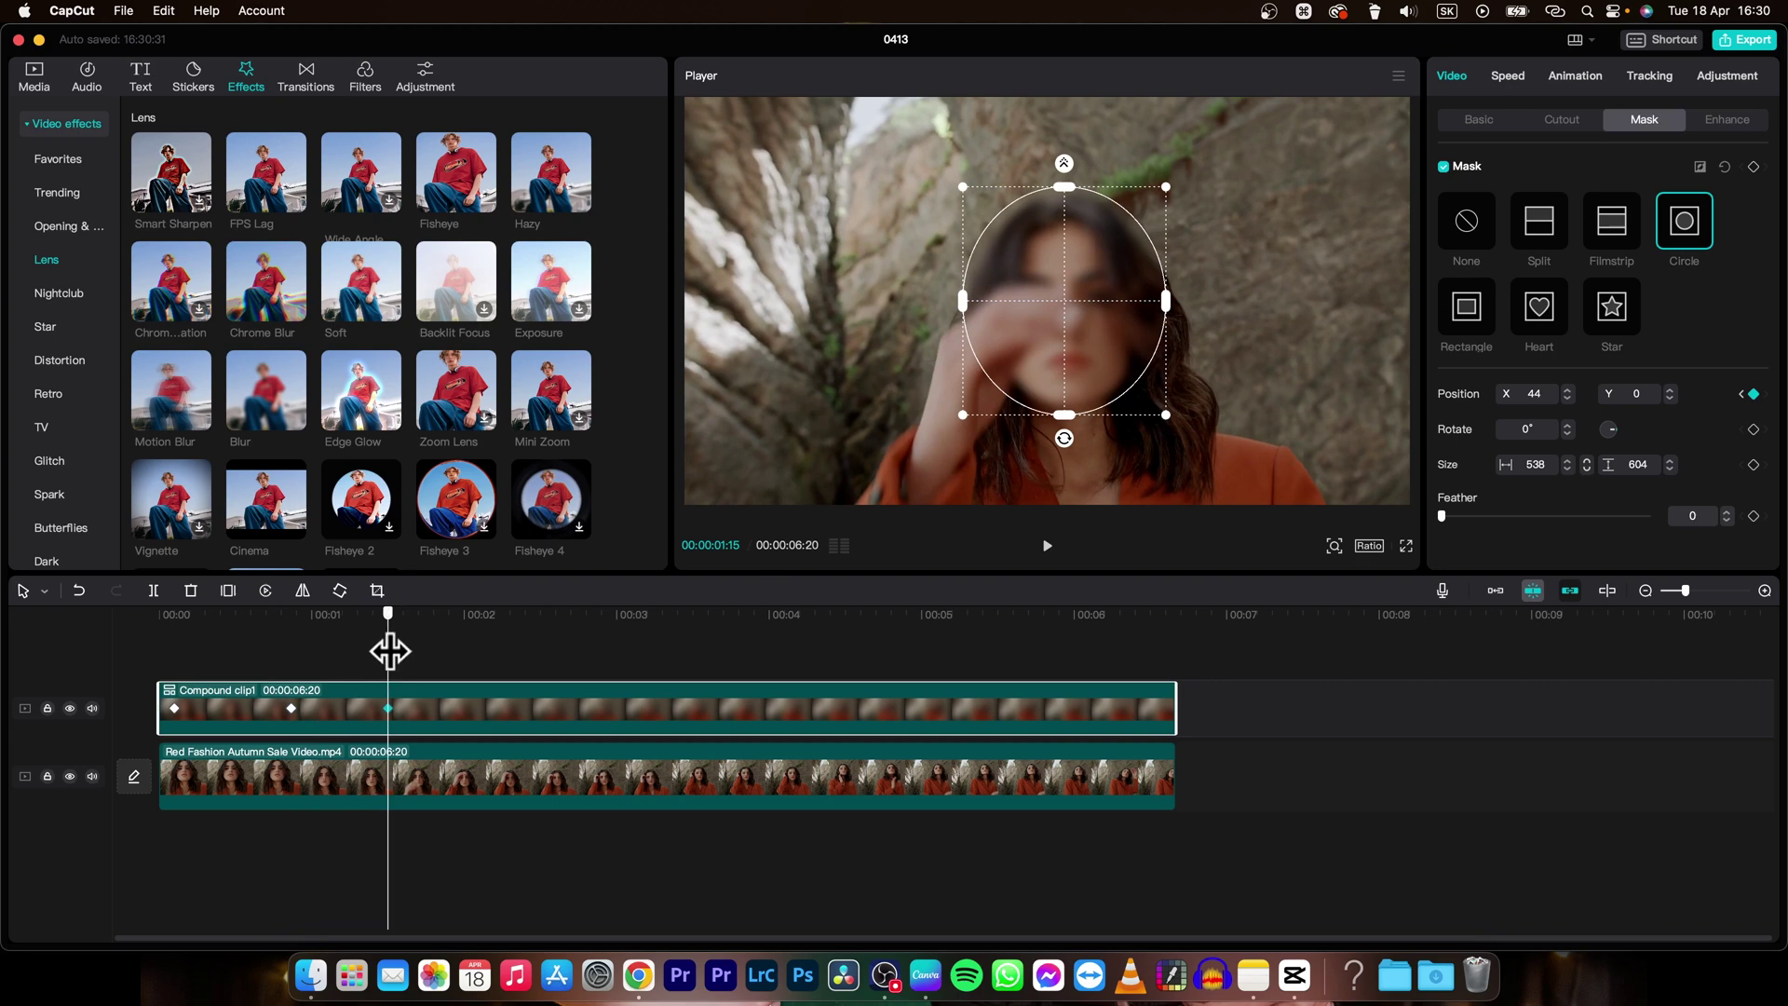
drag(387, 646, 647, 633)
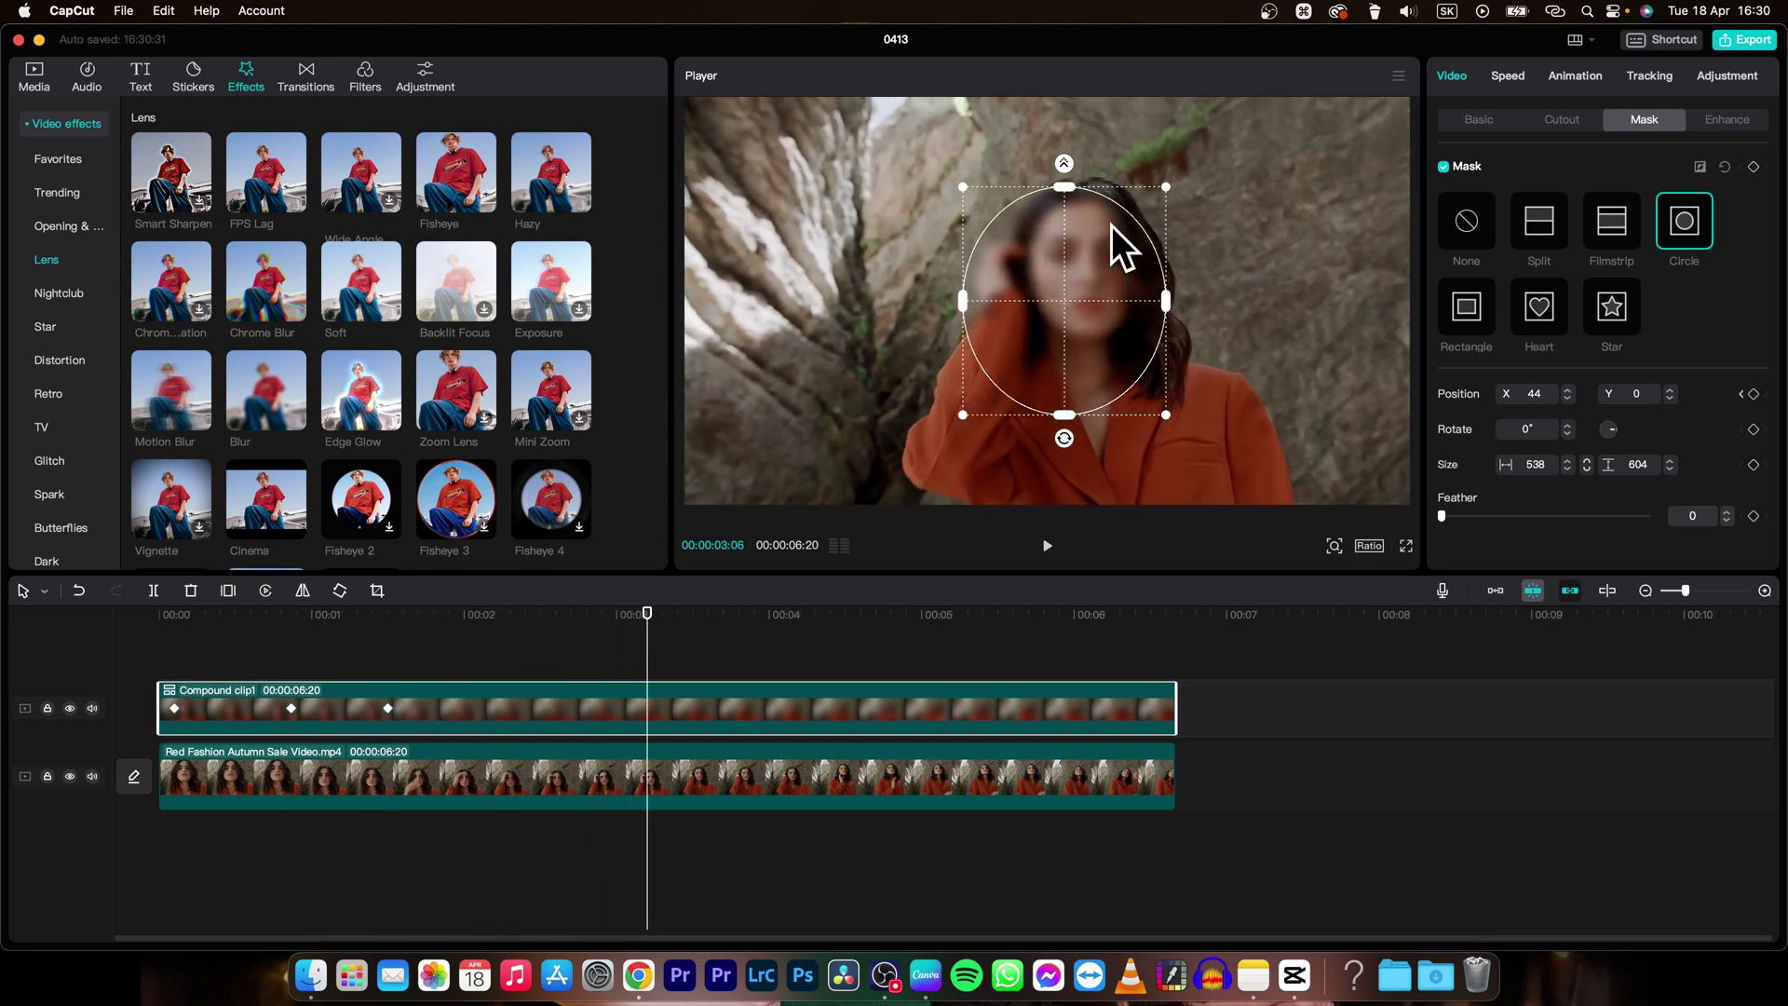
drag(1064, 299, 1087, 270)
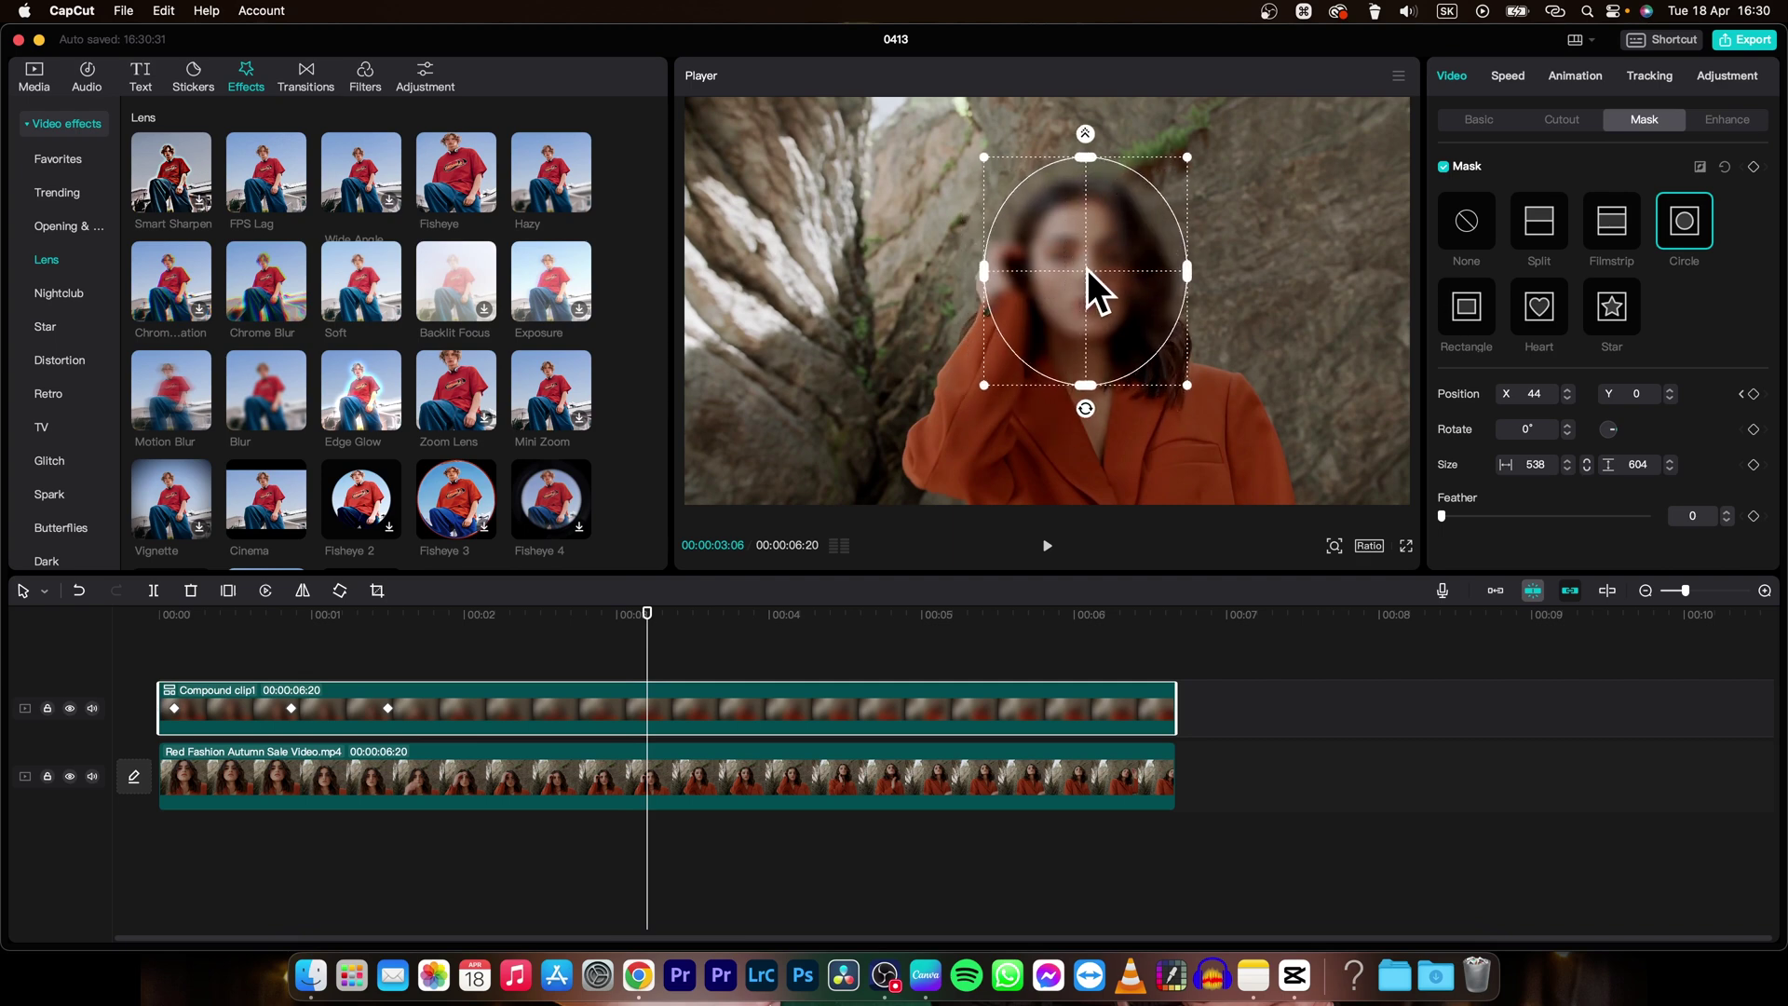
key(ctrl+z)
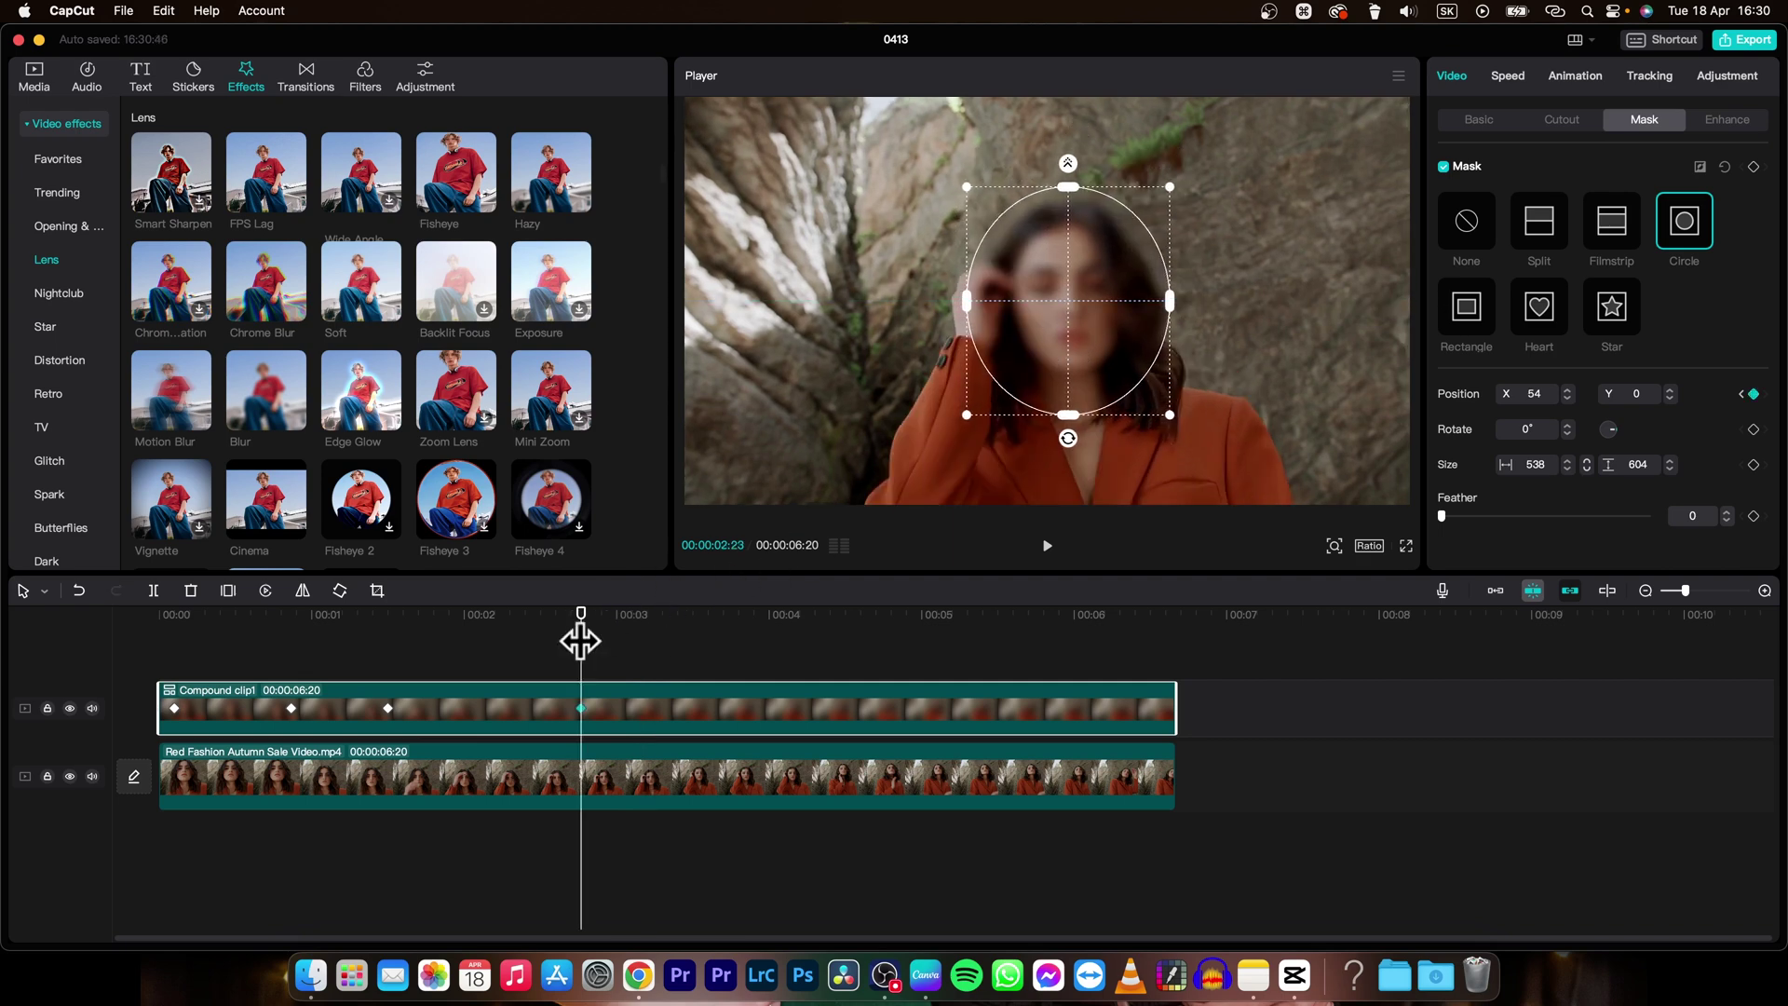
drag(578, 639, 746, 626)
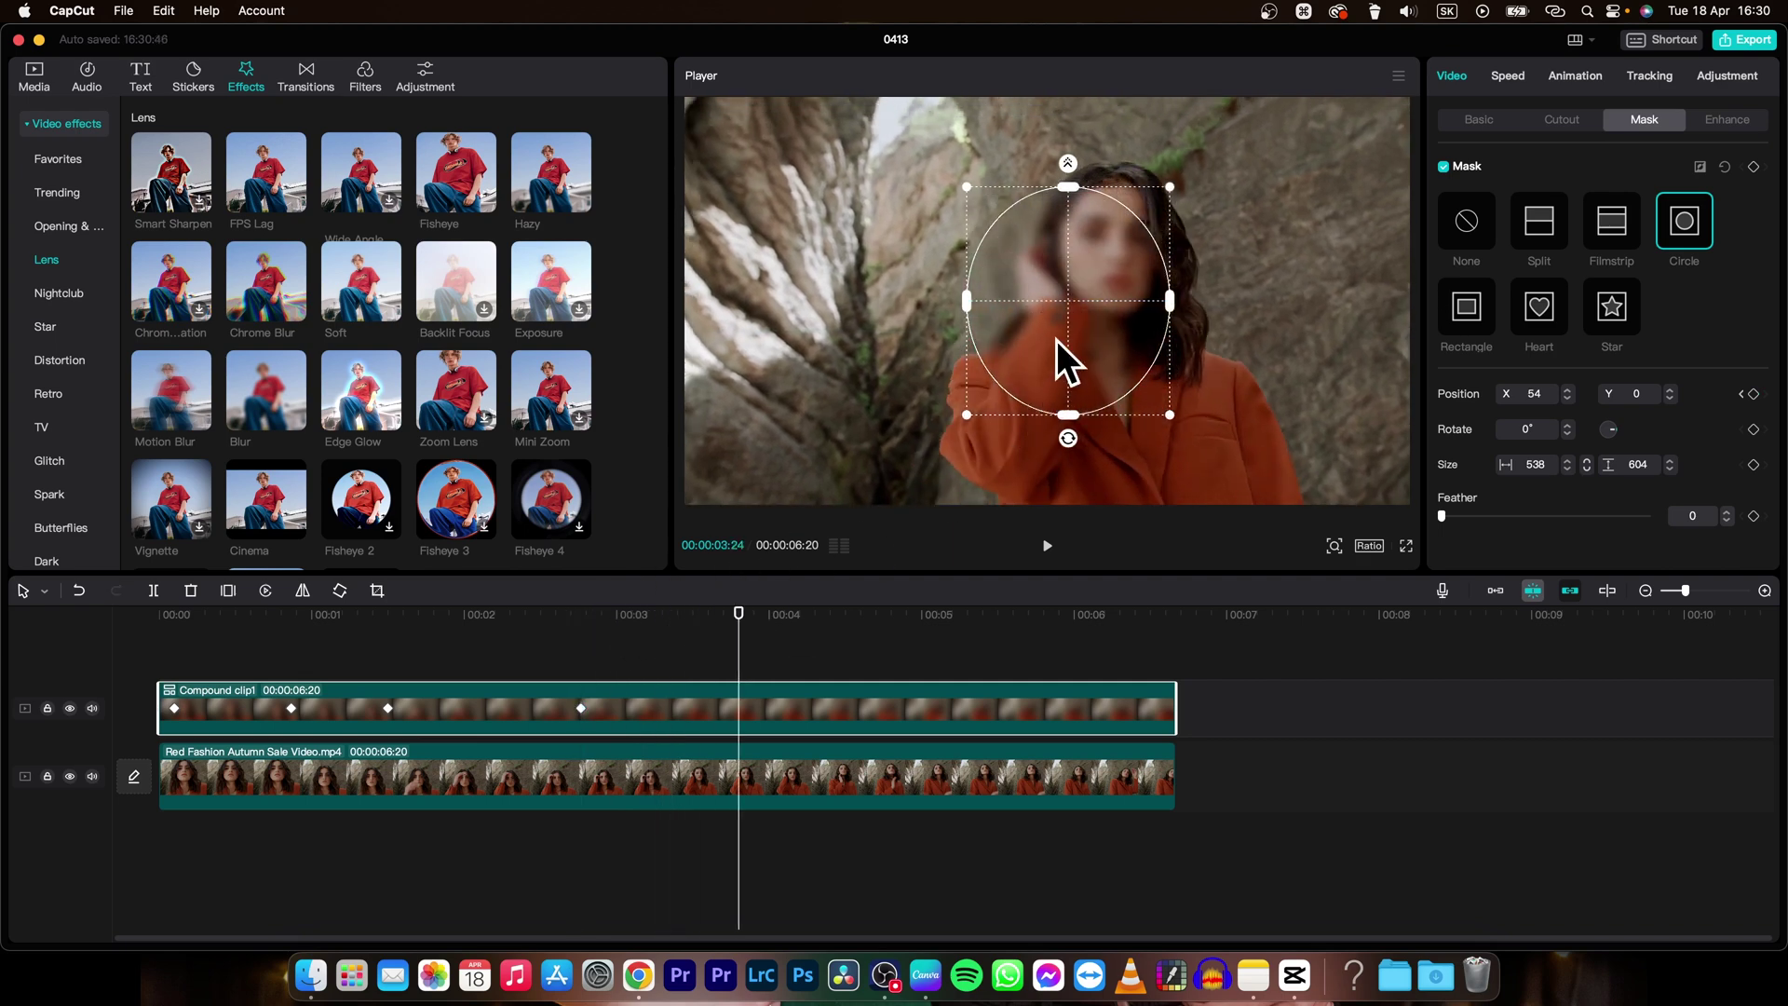
drag(1071, 305, 1116, 253)
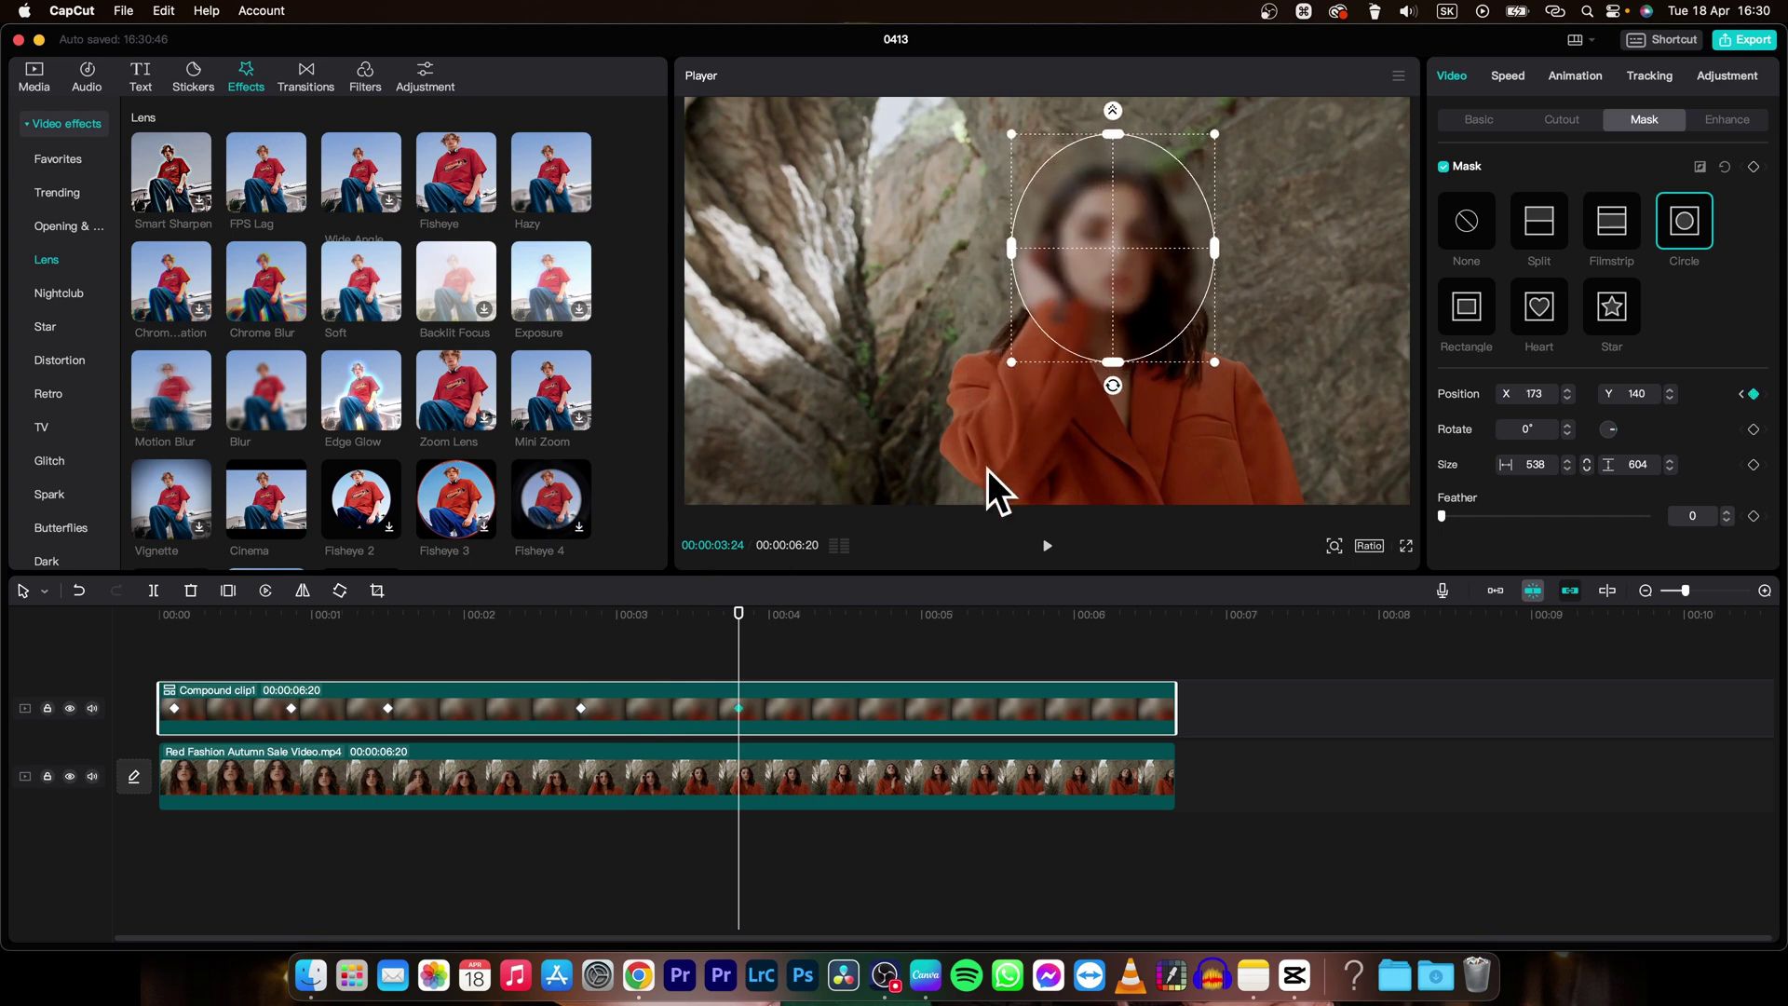
drag(739, 667, 159, 666)
click(450, 667)
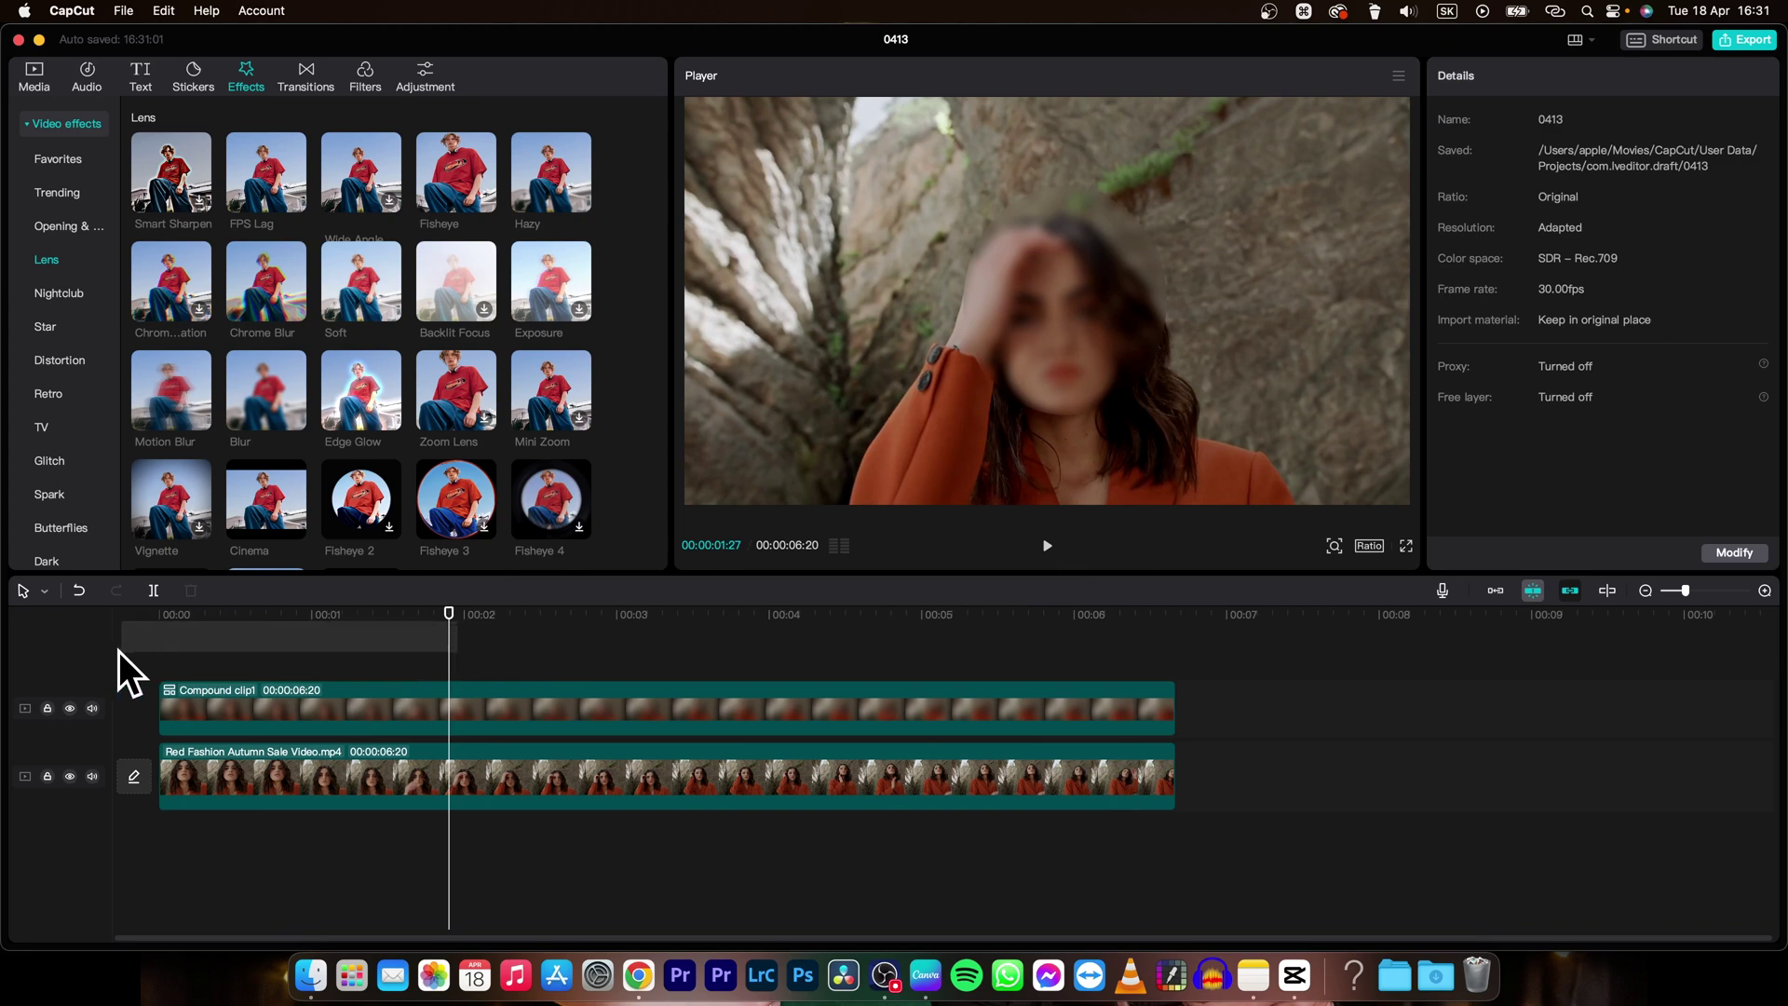
drag(454, 639, 108, 631)
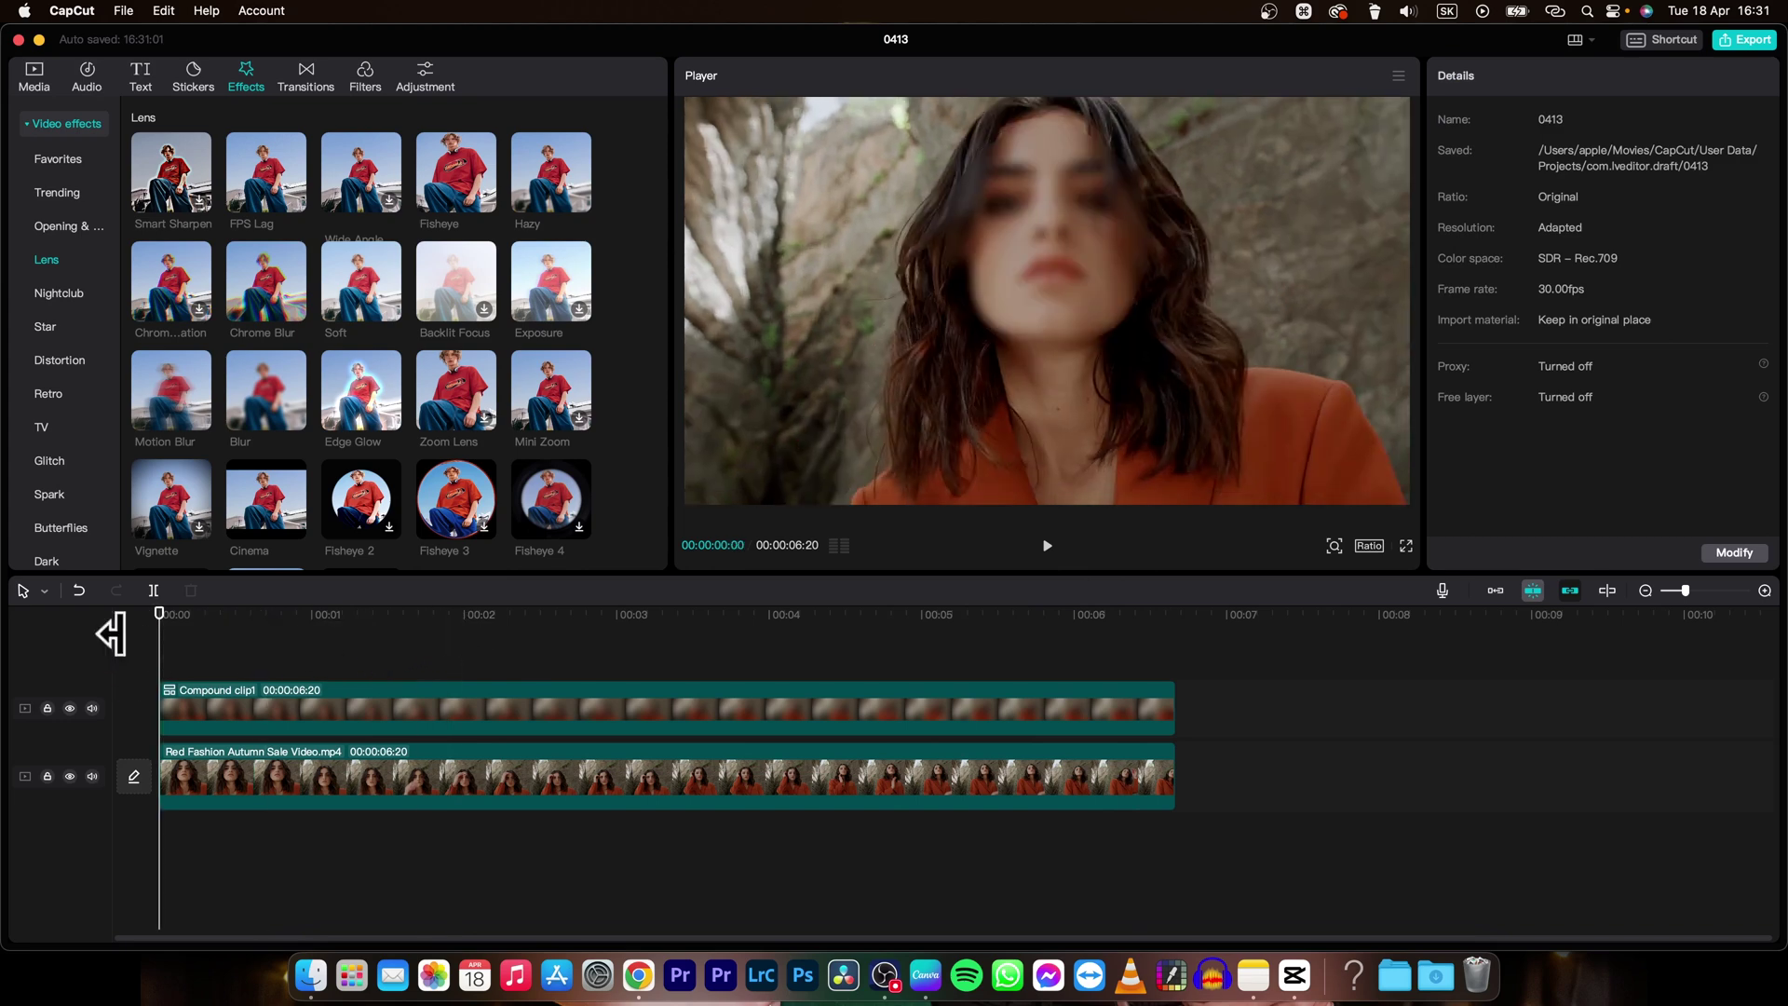
key(space)
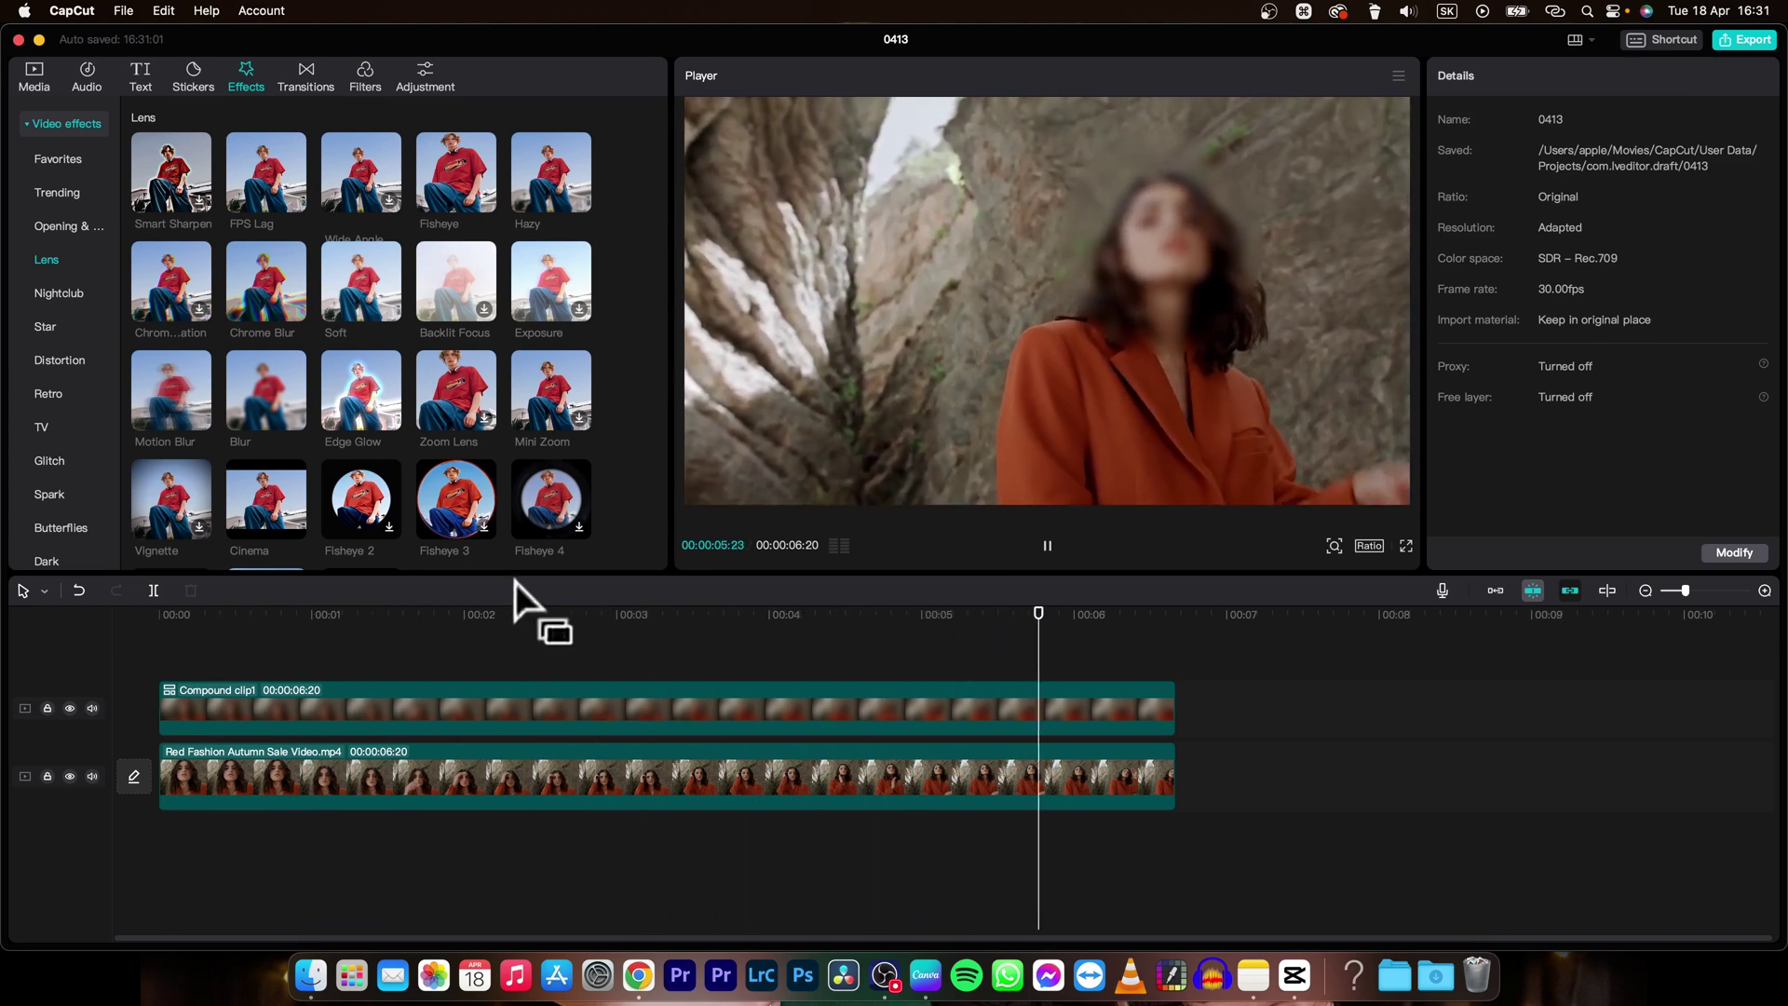
key(space)
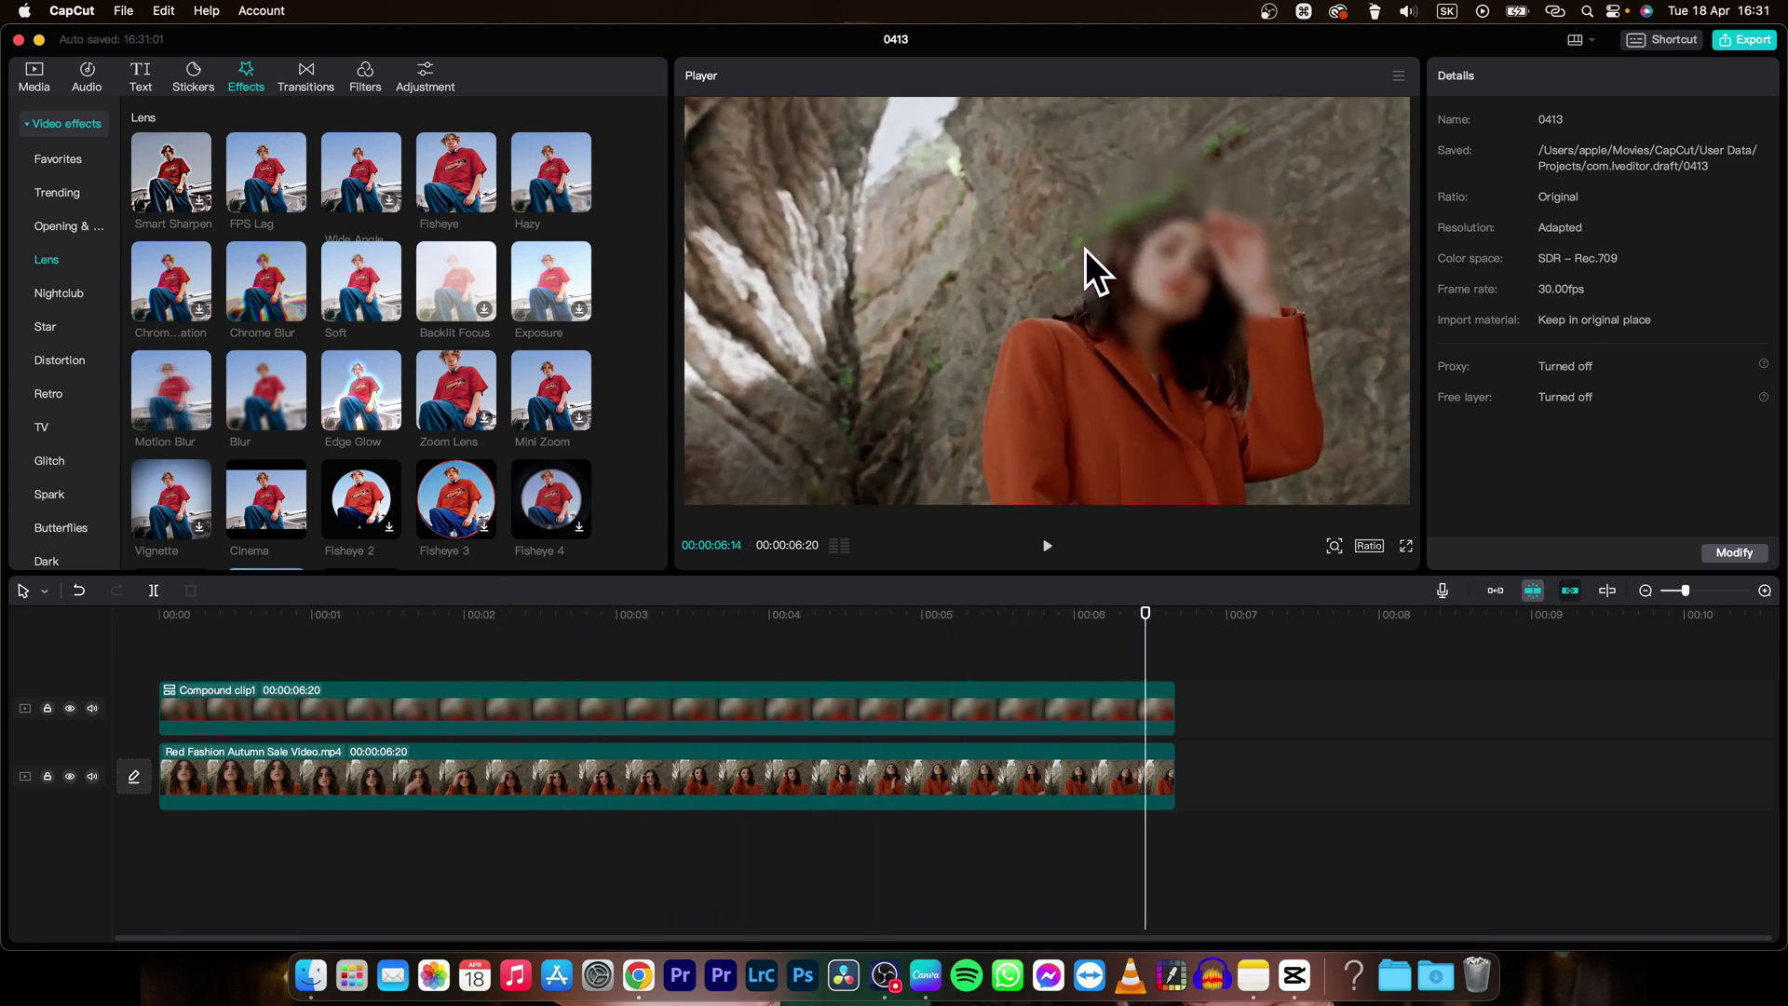
drag(1142, 630, 225, 680)
Set the Compound clip1 mask feather to 9 and return the playhead to 00:00.
click(232, 688)
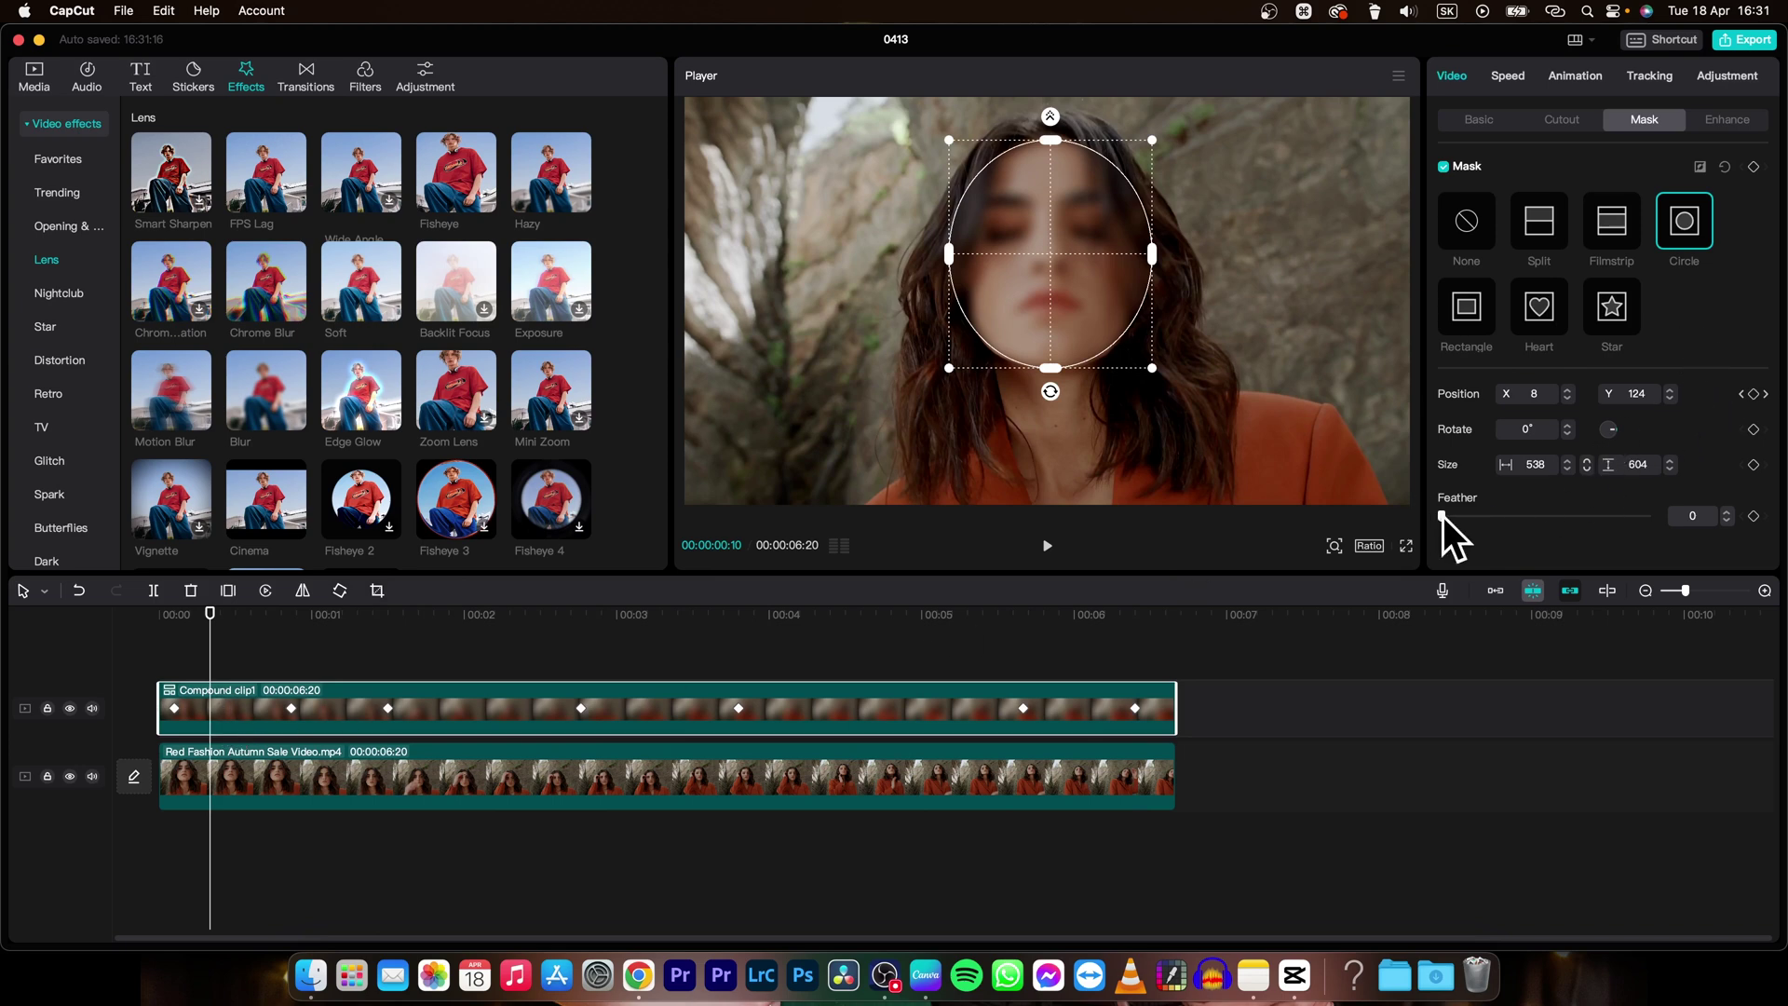
drag(1444, 517, 1462, 520)
click(1193, 740)
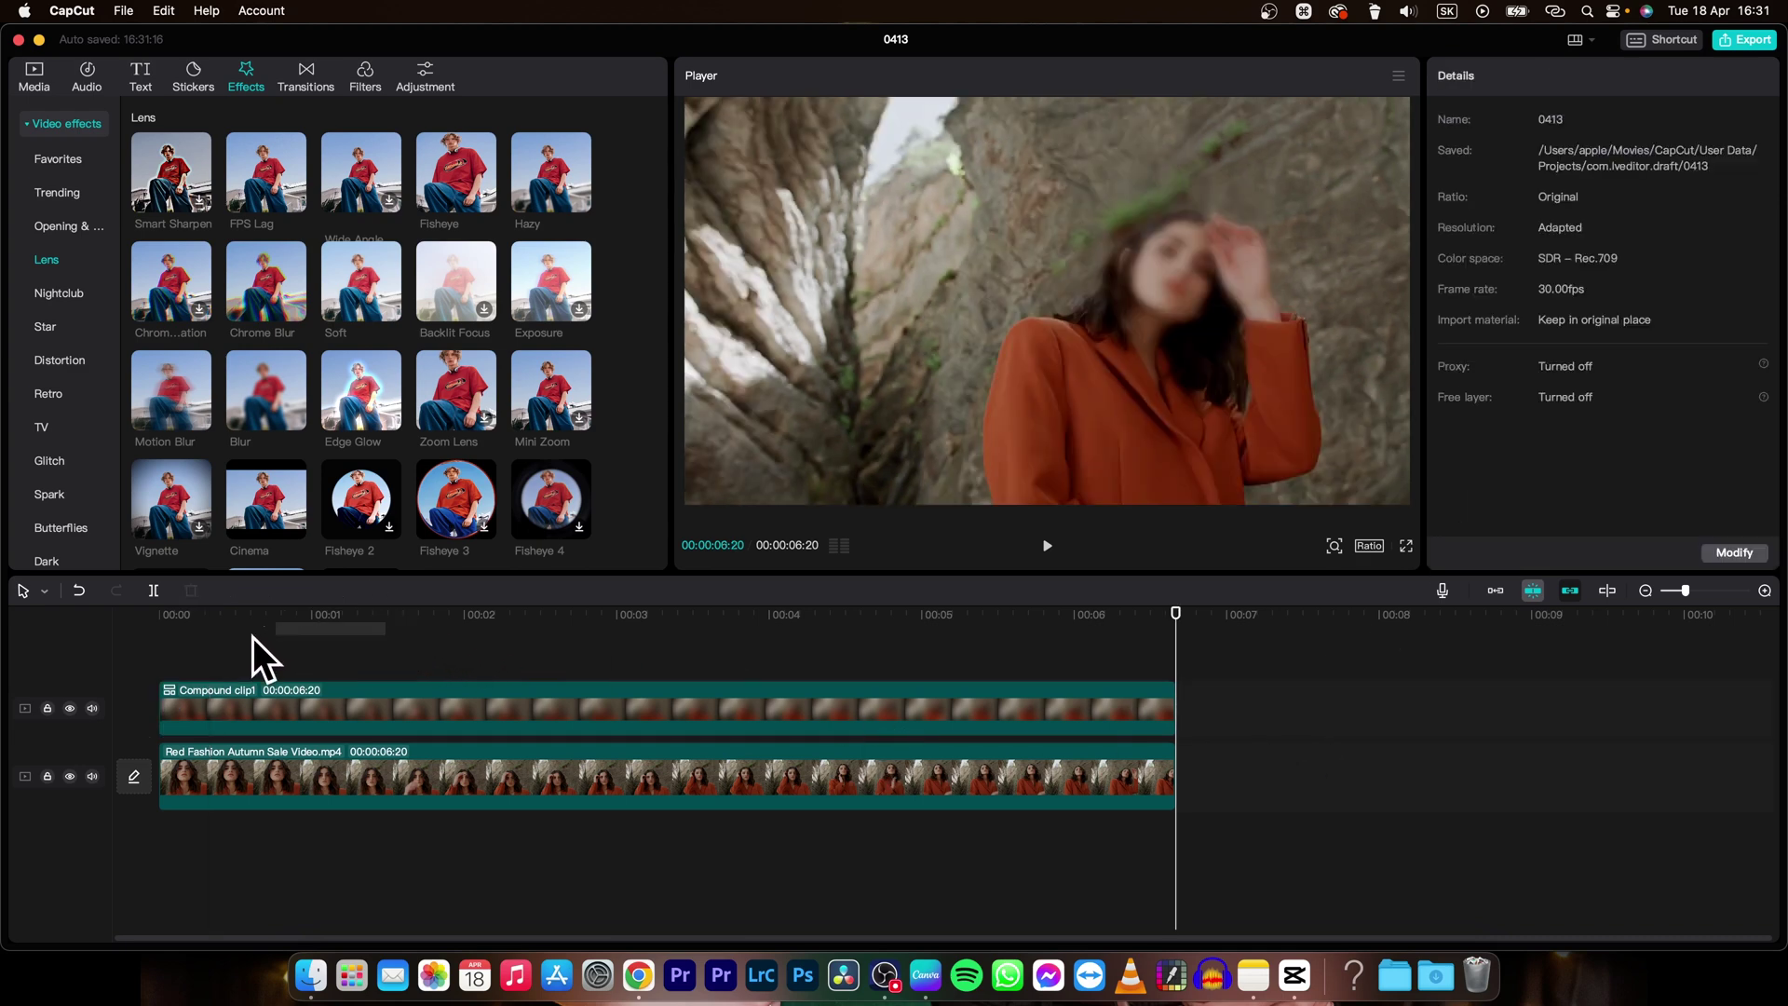
click(139, 626)
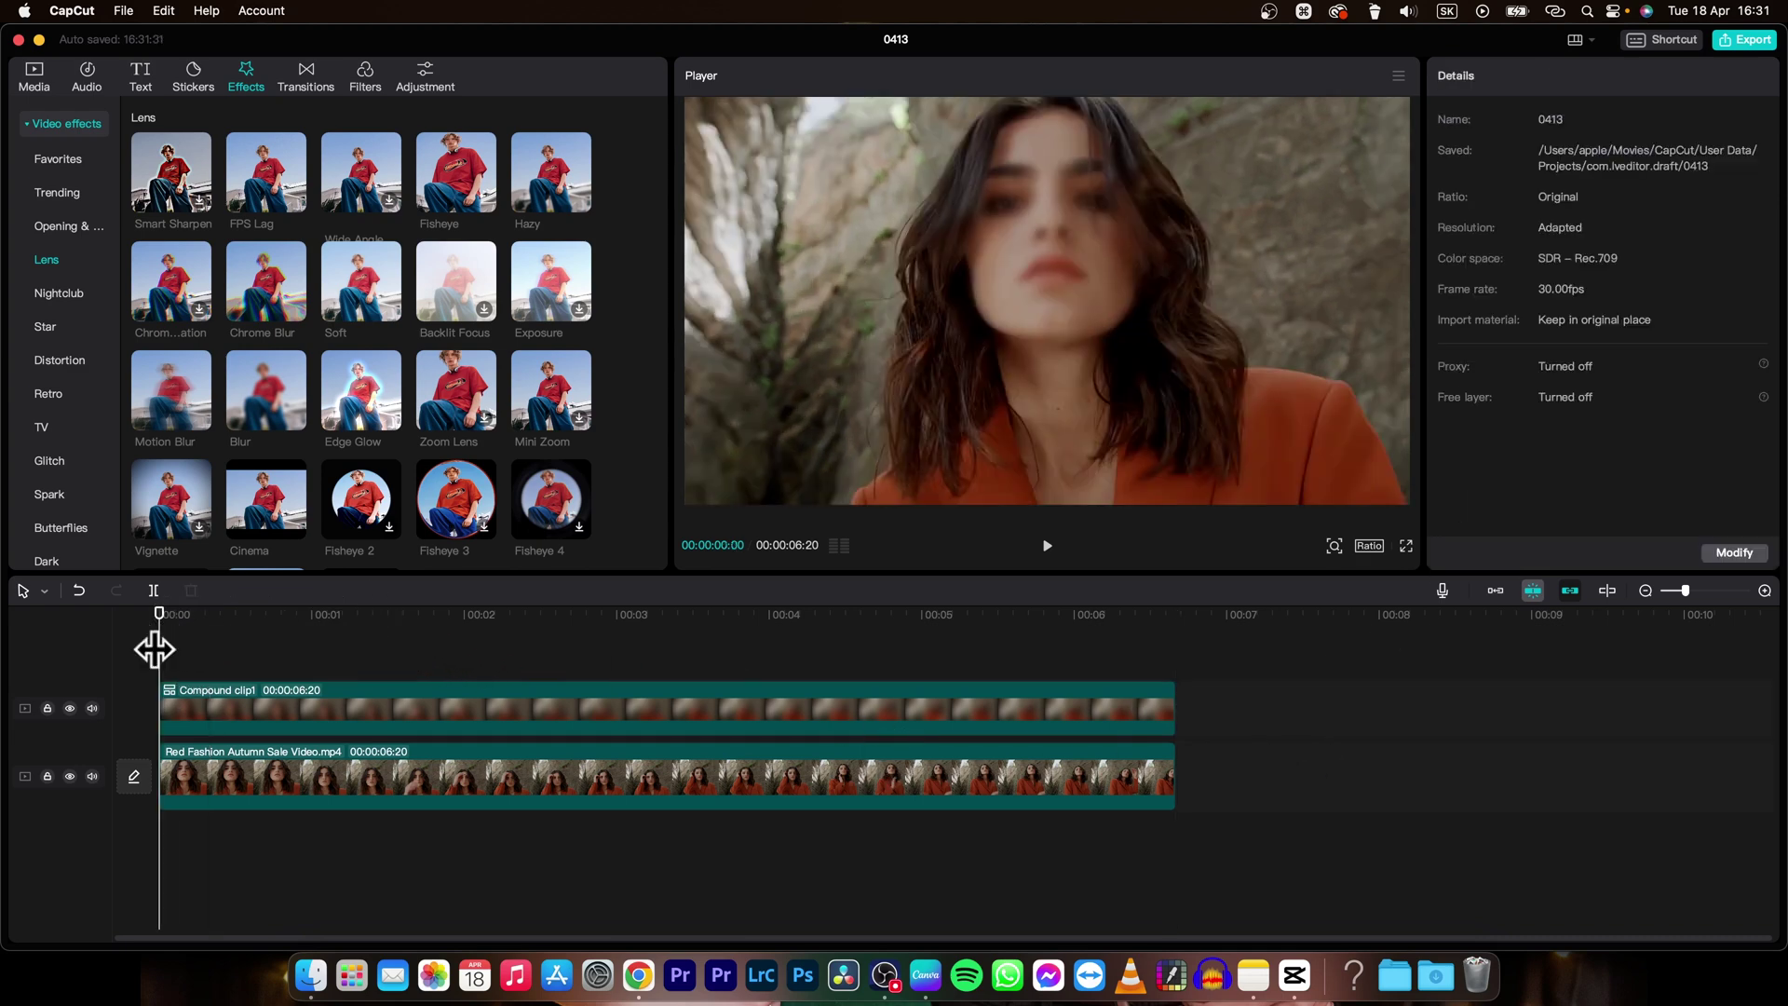